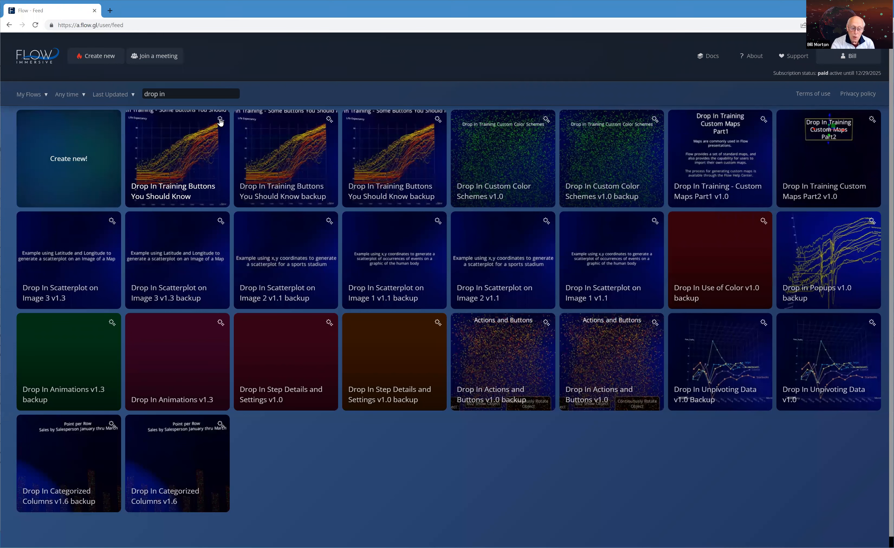
Step: Open the flow "Drop In Training Buttons You Should Know" in the editor and go to story step 3
{"action": "left_click", "coordinate": [220, 121]}
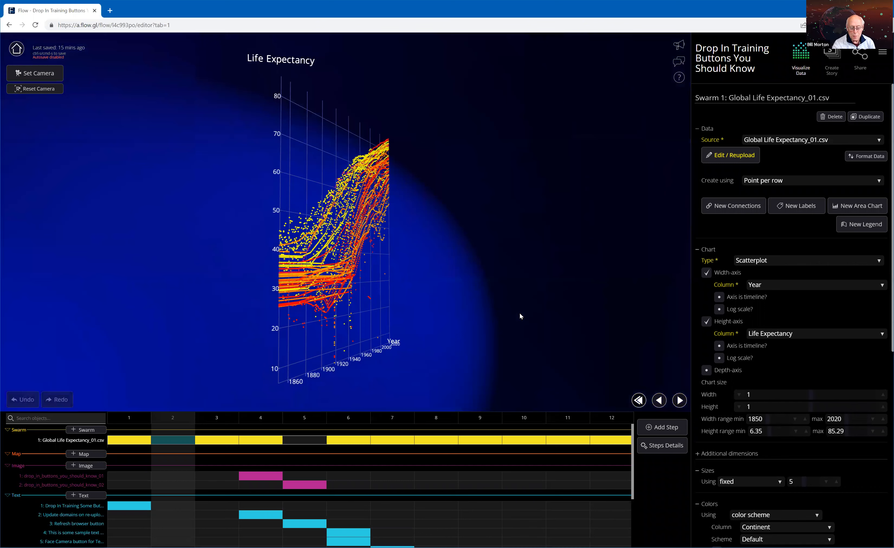
{"action": "left_click_drag", "start_coordinate": [386, 302], "coordinate": [344, 303]}
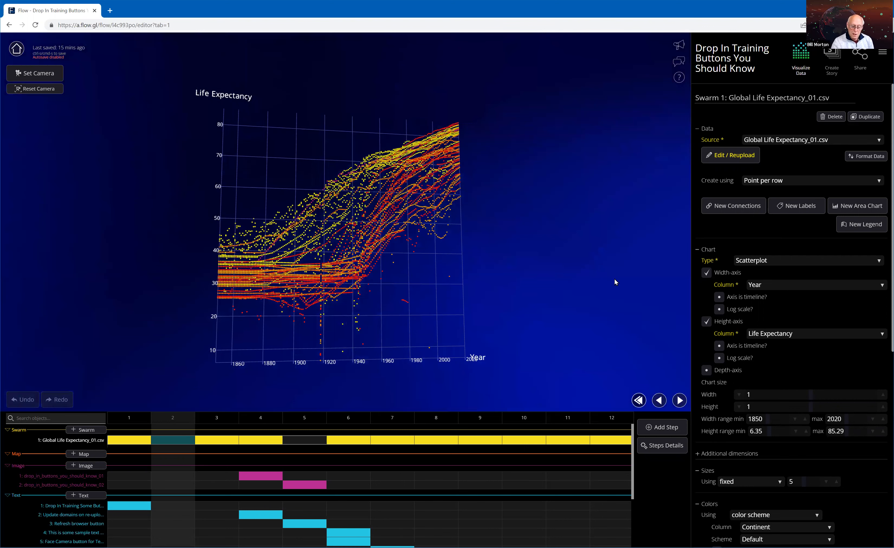
{"action": "key", "text": "Right"}
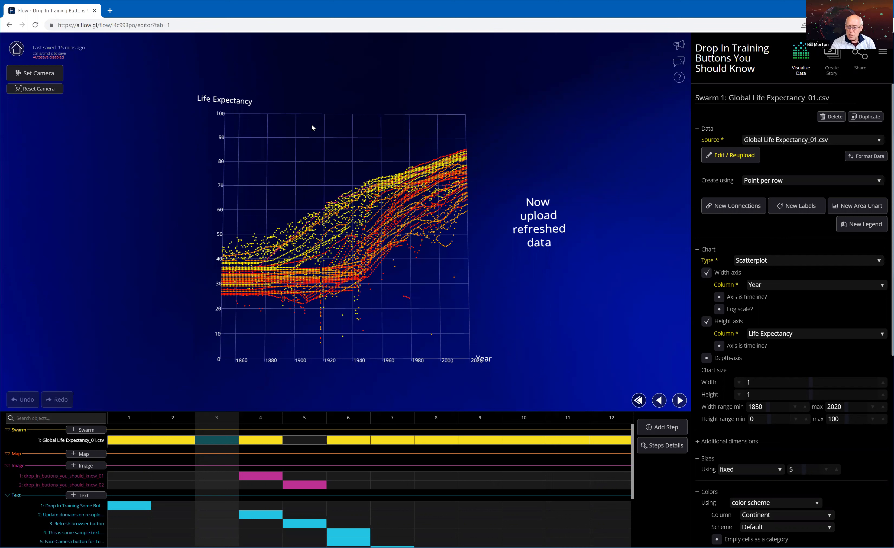
Step: Start re-uploading the swarm's data source file and list the files matching *country* in c:\flow\training\class\tf1\data
{"action": "left_click", "coordinate": [731, 156]}
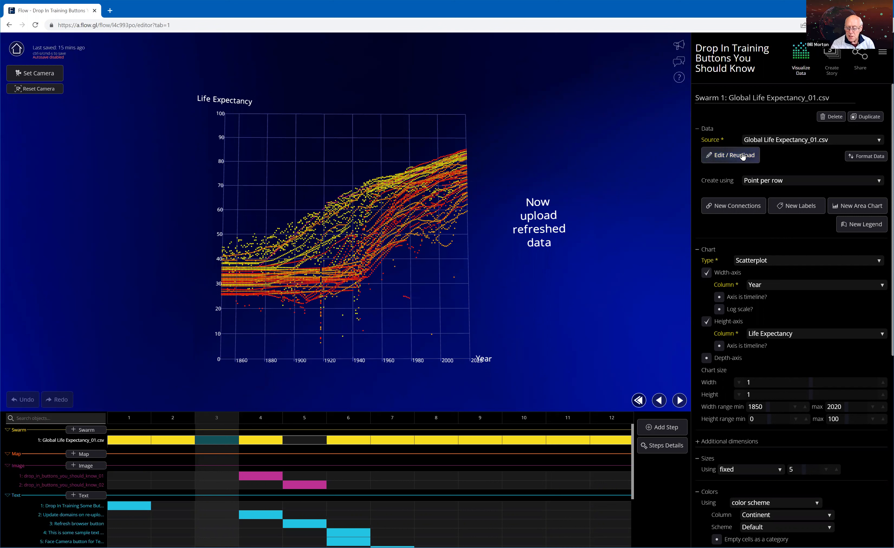
{"action": "left_click", "coordinate": [710, 155]}
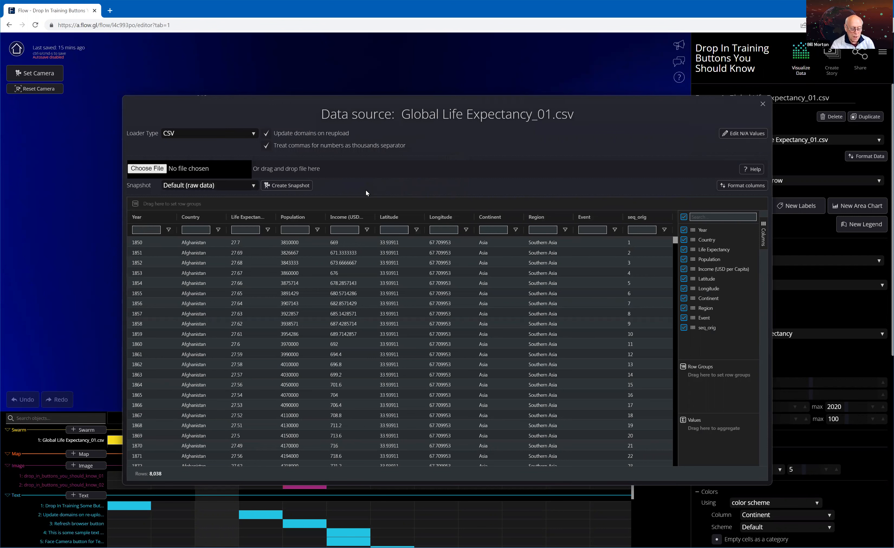
{"action": "left_click", "coordinate": [588, 169]}
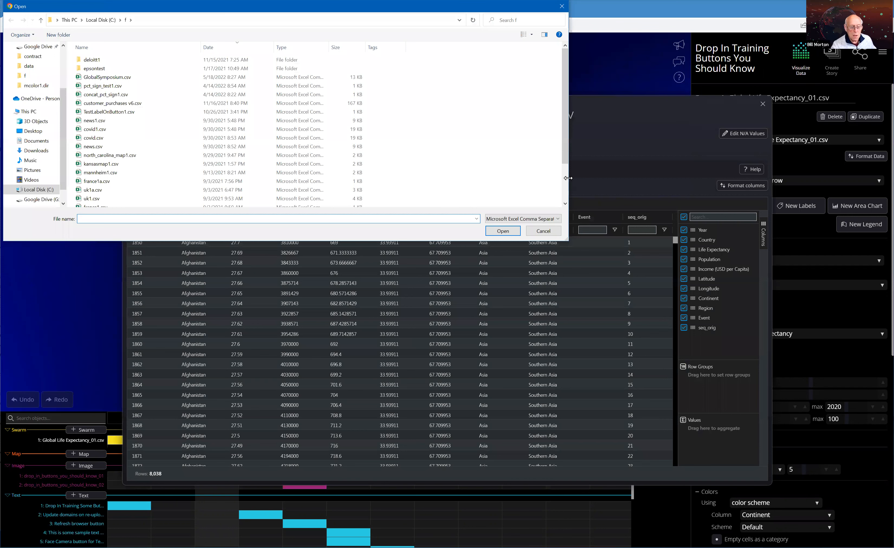
{"action": "left_click_drag", "start_coordinate": [568, 178], "coordinate": [648, 177]}
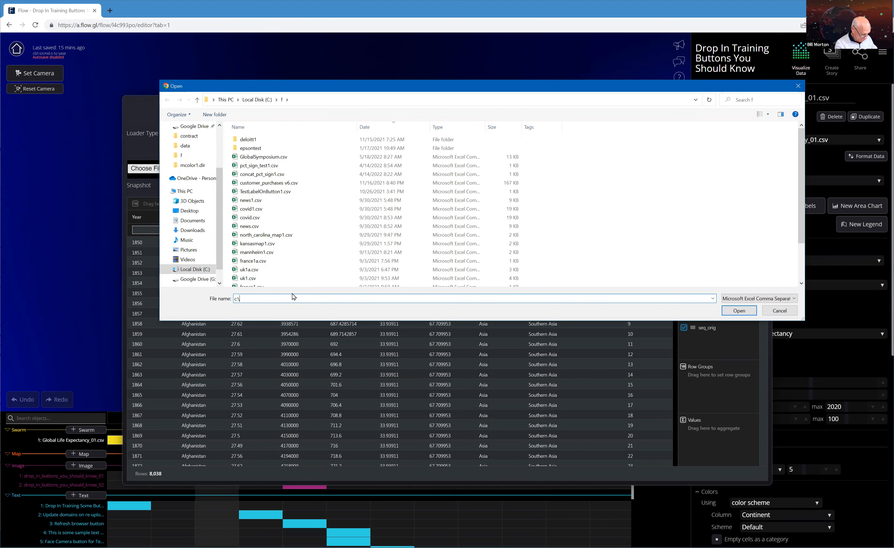
{"action": "type", "text": "flow\\training\\class\\tf1\\data\\*"}
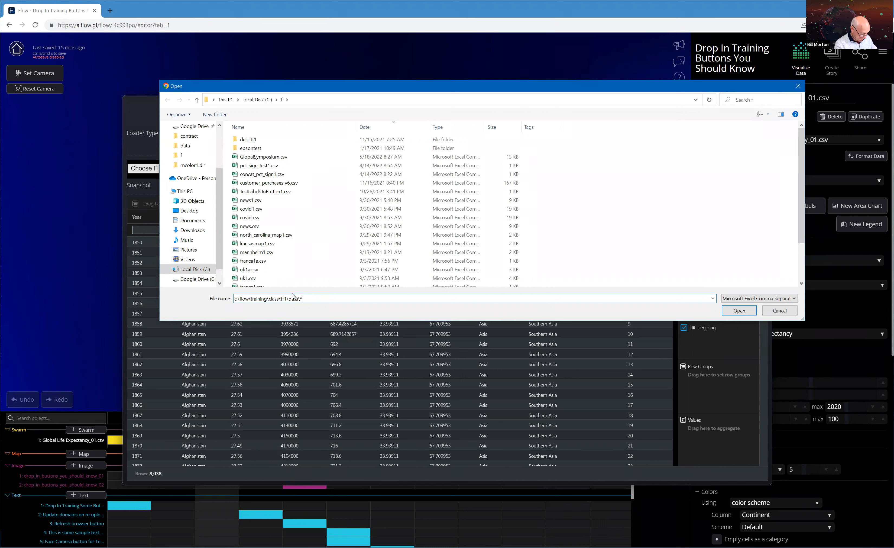
{"action": "type", "text": "co"}
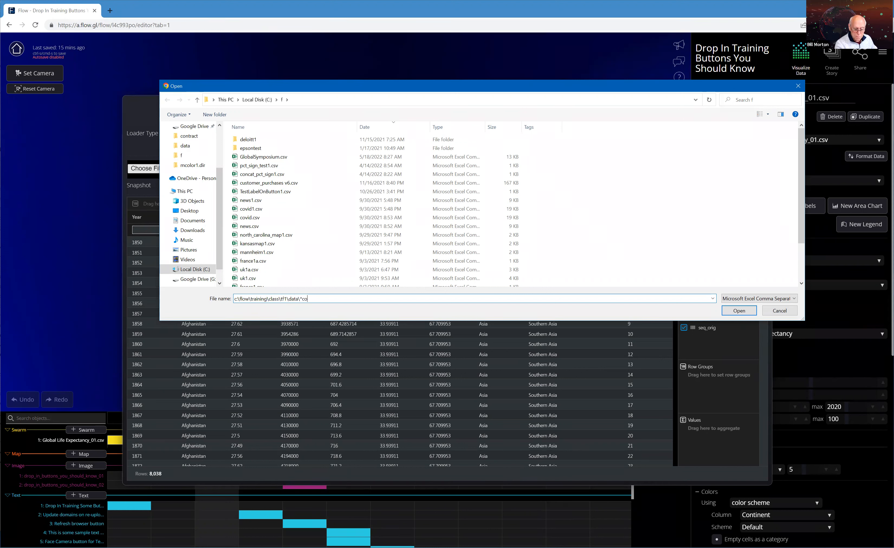
{"action": "type", "text": "untry*"}
{"action": "key", "text": "Return"}
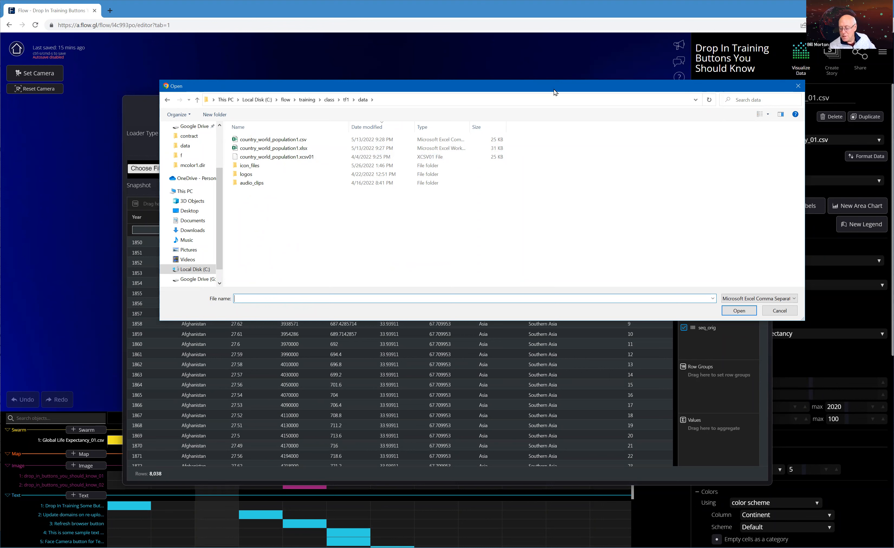
Step: Filter the data folder's files by *life* and re-upload Global Life Expectancy_01.csv as the swarm's data
{"action": "left_click_drag", "start_coordinate": [554, 90], "coordinate": [501, 91]}
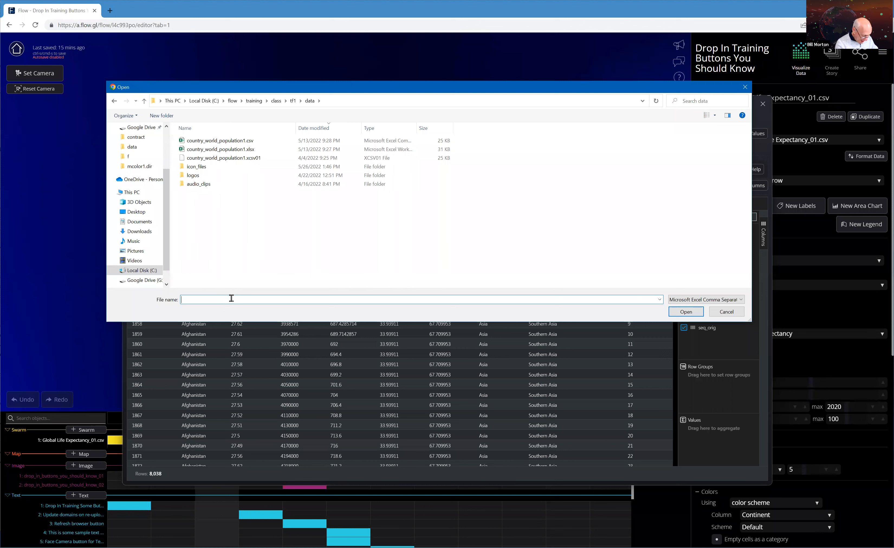
{"action": "type", "text": "life_ex"}
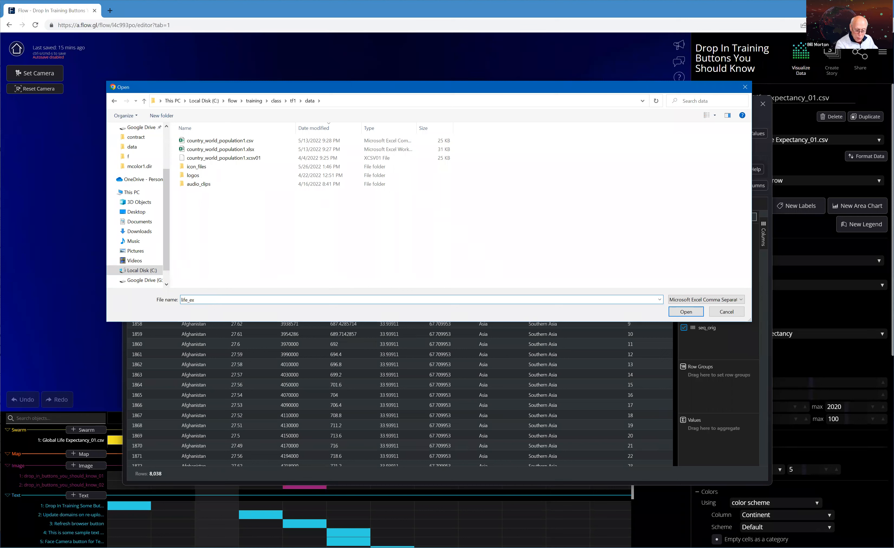
{"action": "type", "text": "p"}
{"action": "key", "text": "BackSpace"}
{"action": "key", "text": "BackSpace"}
{"action": "key", "text": "BackSpace"}
{"action": "key", "text": "BackSpace"}
{"action": "key", "text": "BackSpace"}
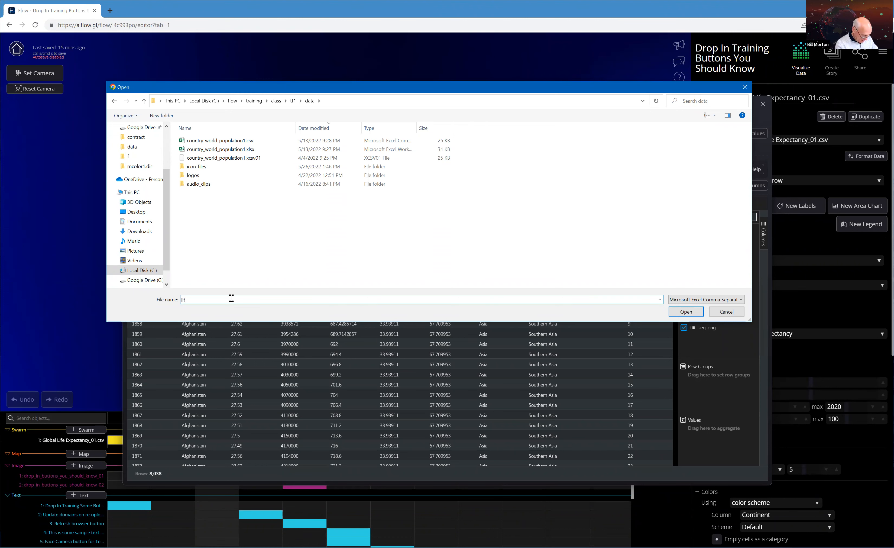
{"action": "key", "text": "Home"}
{"action": "type", "text": "*"}
{"action": "key", "text": "End"}
{"action": "type", "text": "e"}
{"action": "key", "text": "Return"}
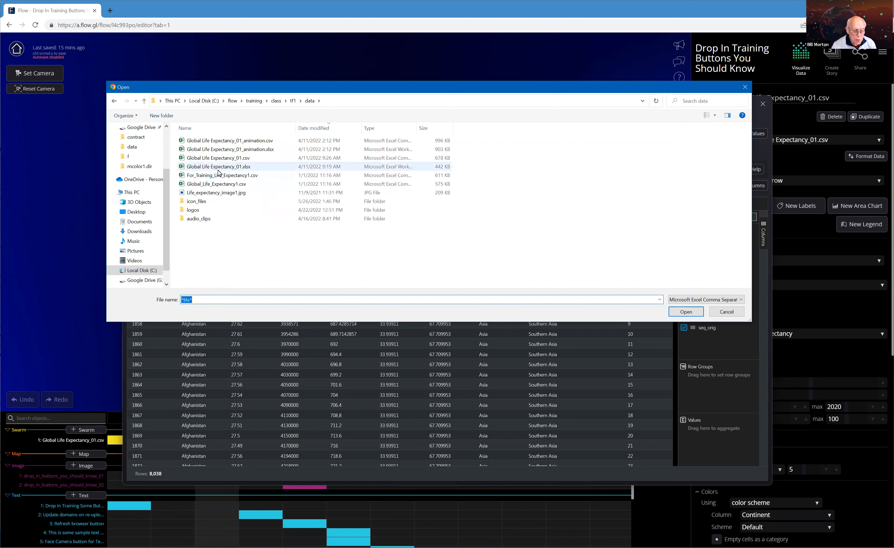
{"action": "left_click", "coordinate": [235, 159]}
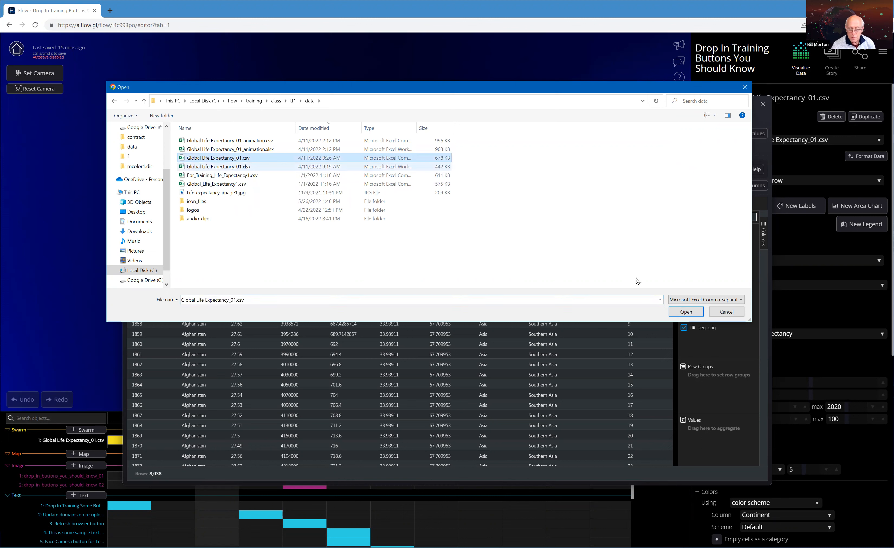
{"action": "left_click", "coordinate": [686, 312]}
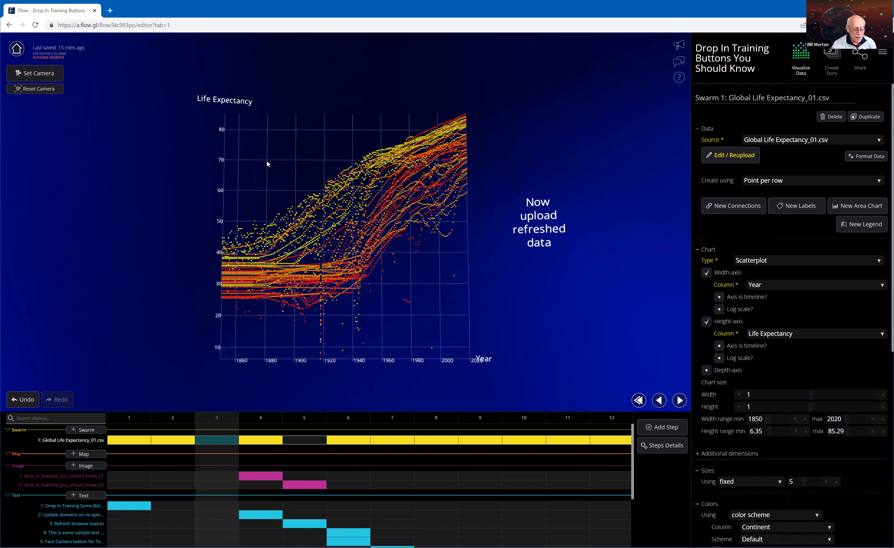
Step: At story step 4, turn off Update domains on reupload for the Global Life Expectancy_01.csv data source and close its settings
{"action": "left_click", "coordinate": [680, 402]}
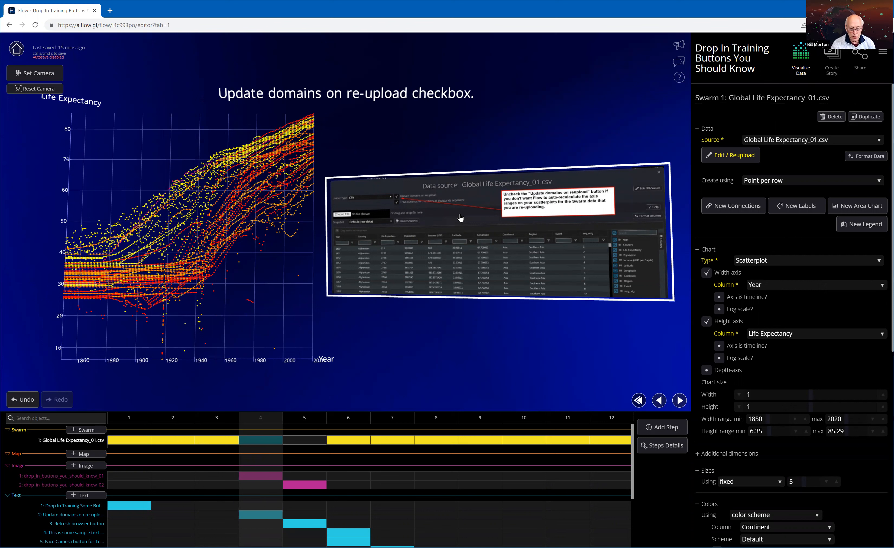
{"action": "left_click", "coordinate": [729, 156]}
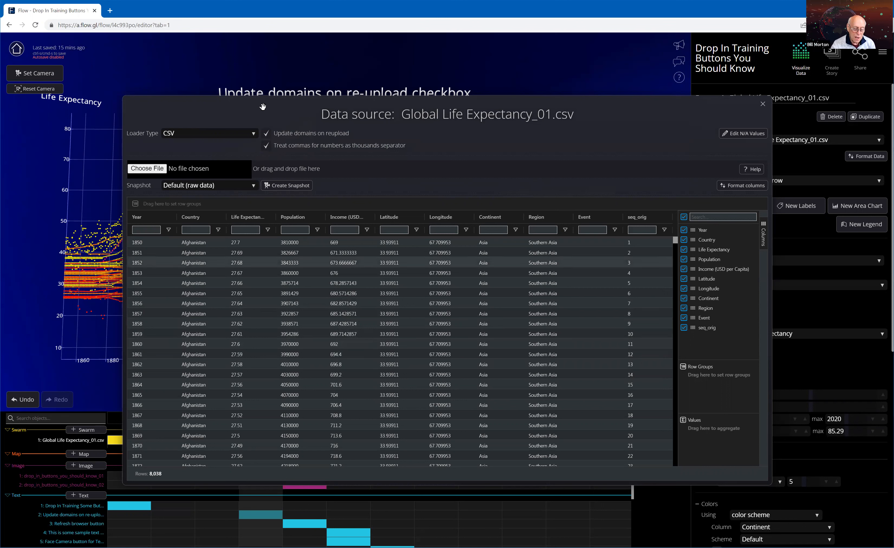
{"action": "left_click", "coordinate": [266, 134]}
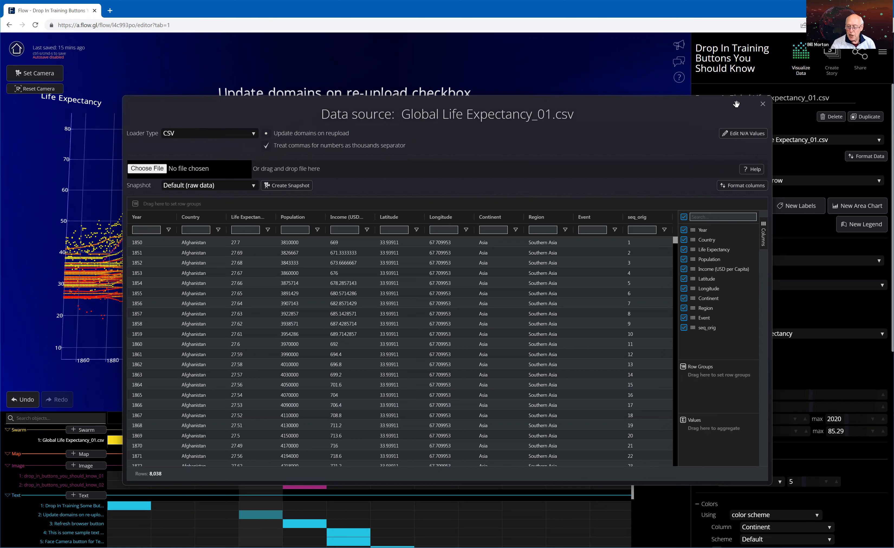
{"action": "left_click", "coordinate": [762, 103]}
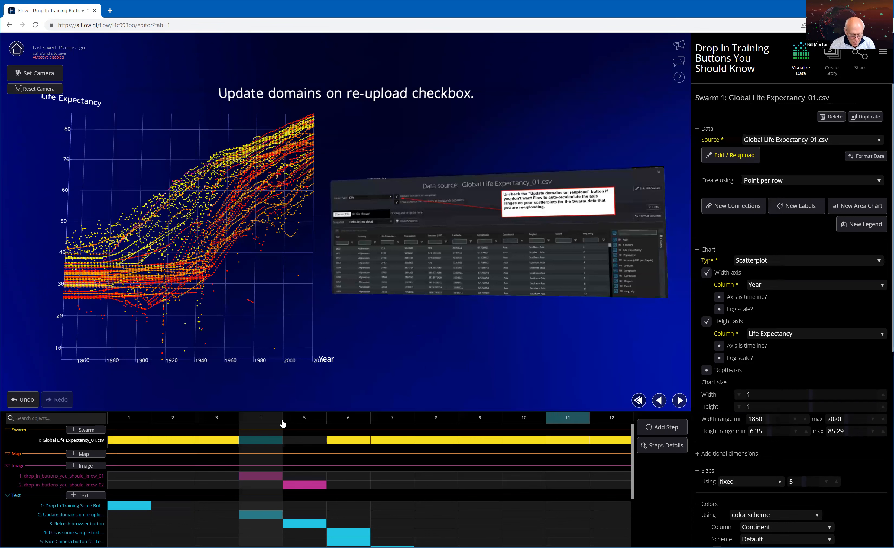
Step: Review story steps 3 to 5 and display the flow's general commands, including Save
{"action": "left_click", "coordinate": [224, 419]}
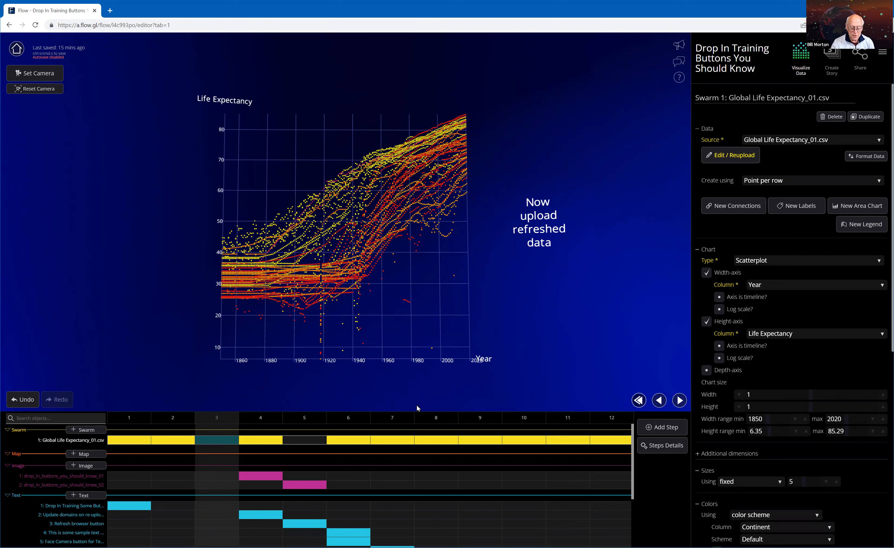
{"action": "left_click", "coordinate": [679, 401]}
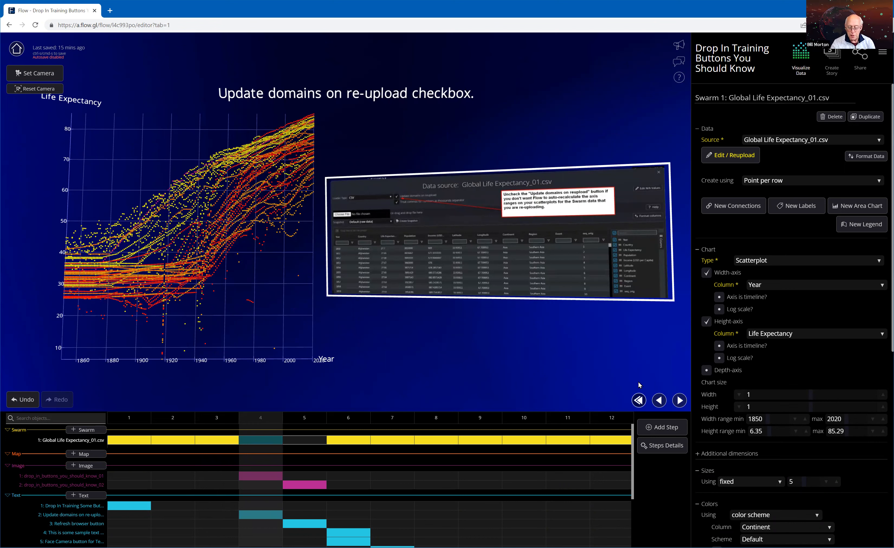
{"action": "left_click", "coordinate": [680, 401]}
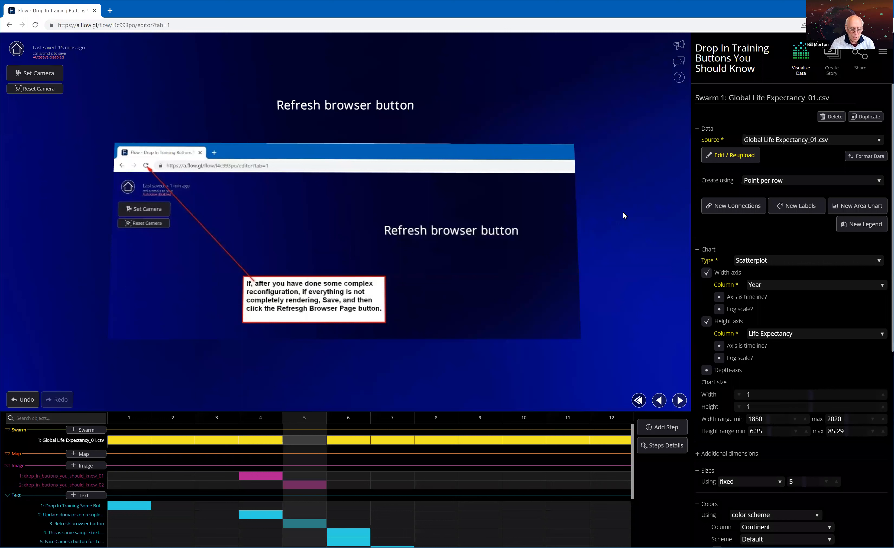
{"action": "left_click", "coordinate": [542, 289]}
{"action": "left_click", "coordinate": [881, 54]}
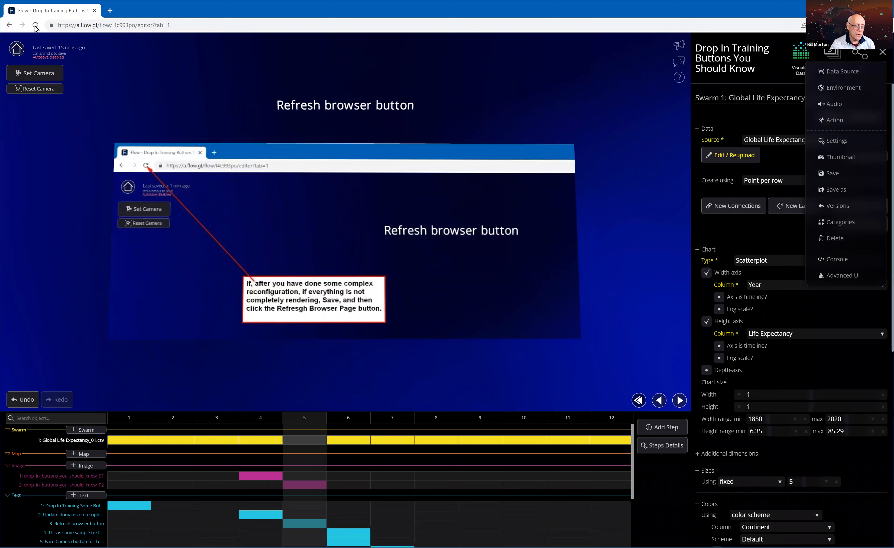
Step: At story step 6, select the sample text in front of the swarm and examine its Face Camera behaviour from different angles
{"action": "left_click", "coordinate": [680, 399]}
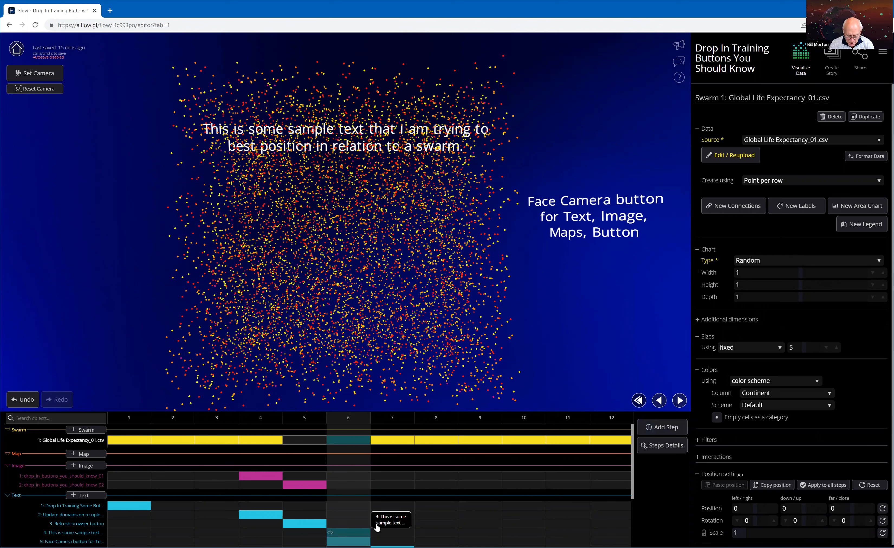
{"action": "left_click", "coordinate": [349, 533]}
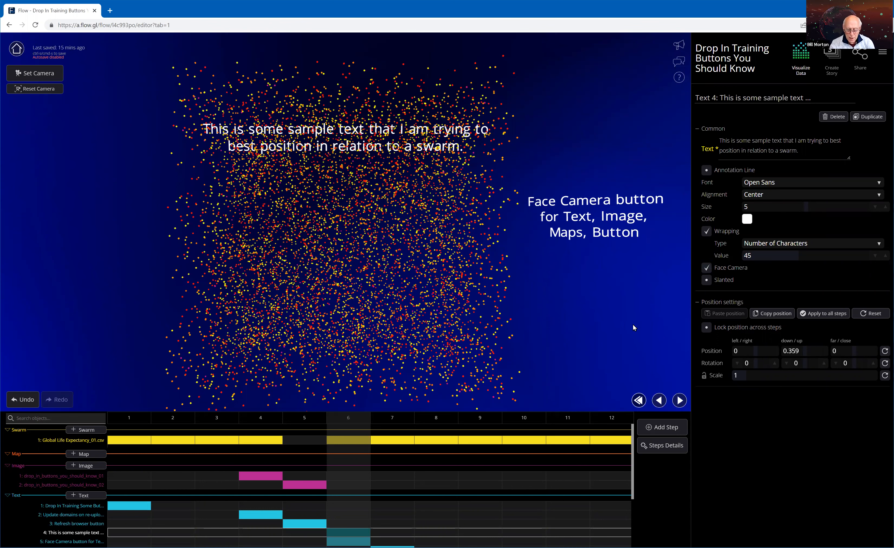
{"action": "left_click_drag", "start_coordinate": [522, 315], "coordinate": [374, 321]}
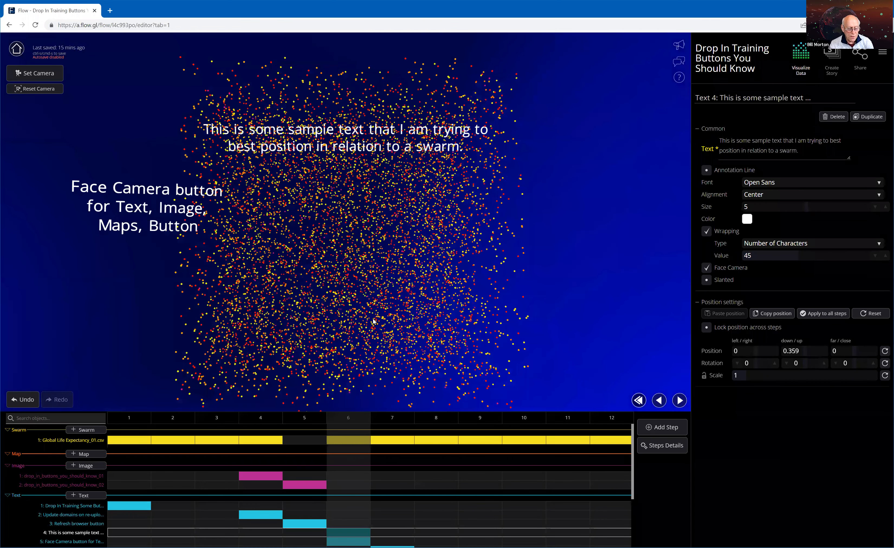
{"action": "left_click_drag", "start_coordinate": [354, 133], "coordinate": [370, 139]}
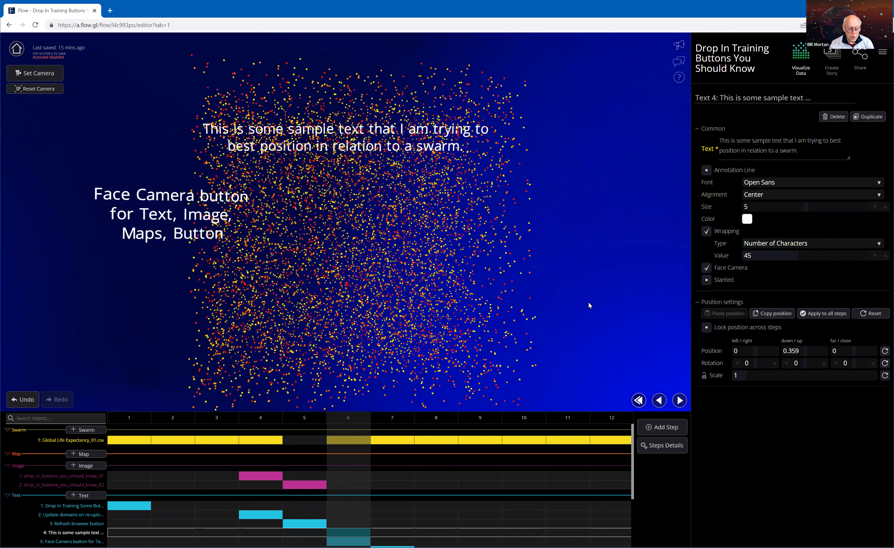
{"action": "left_click_drag", "start_coordinate": [599, 299], "coordinate": [515, 334]}
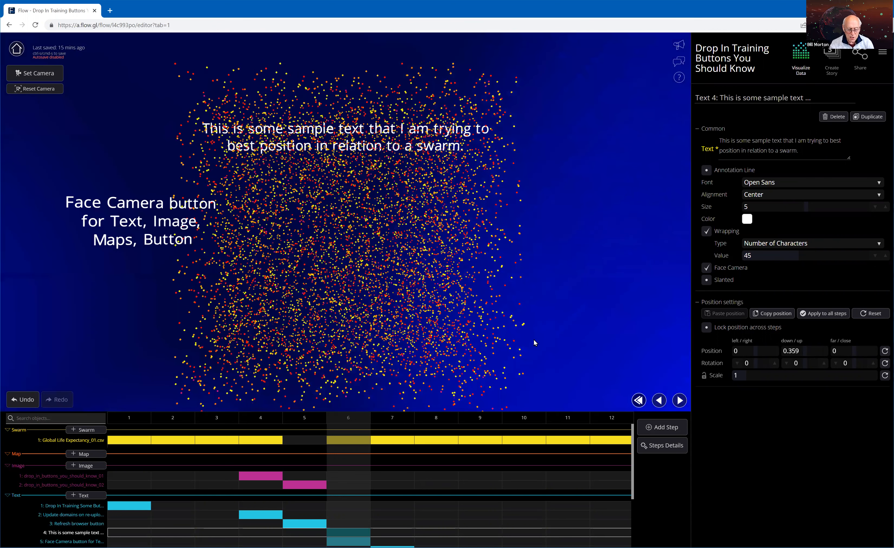
{"action": "left_click_drag", "start_coordinate": [640, 340], "coordinate": [654, 327]}
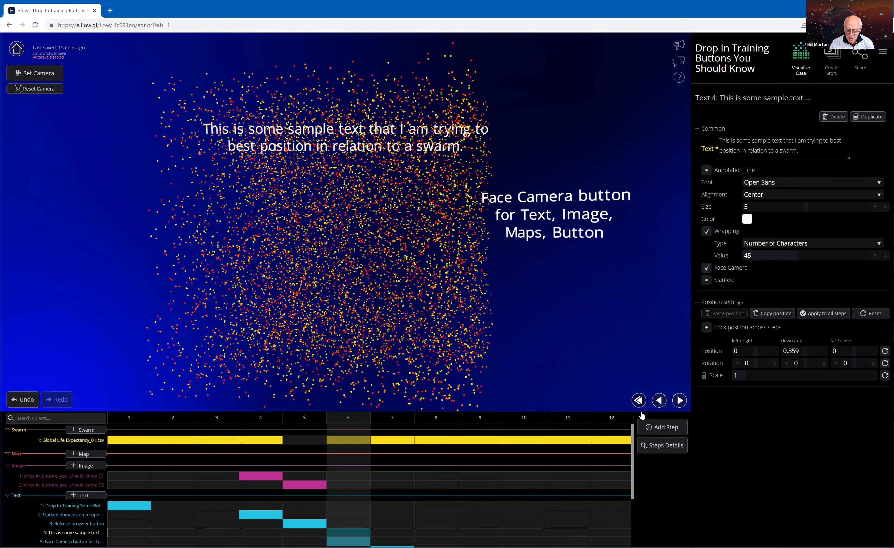
Step: Turn off Face Camera for the sample text and check its orientation from several viewing angles
{"action": "left_click", "coordinate": [707, 269]}
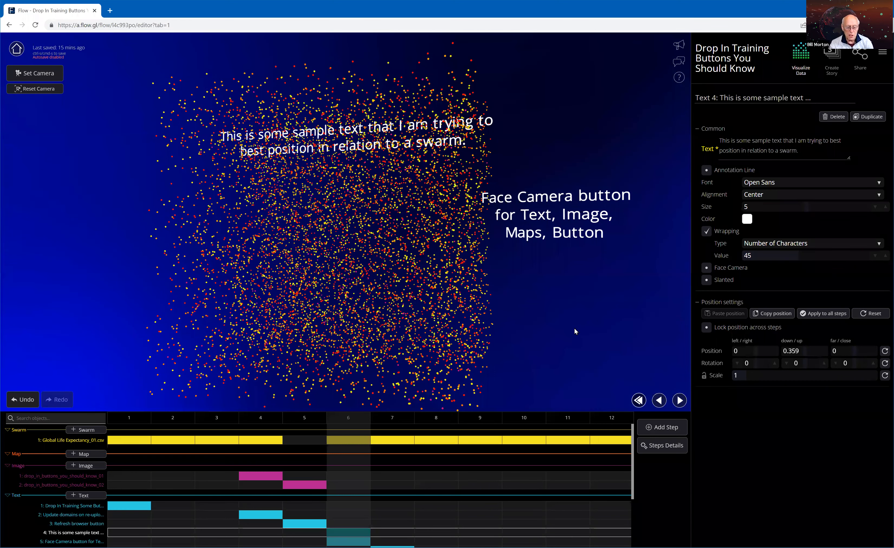
{"action": "left_click_drag", "start_coordinate": [519, 320], "coordinate": [504, 319]}
{"action": "left_click_drag", "start_coordinate": [432, 321], "coordinate": [452, 333]}
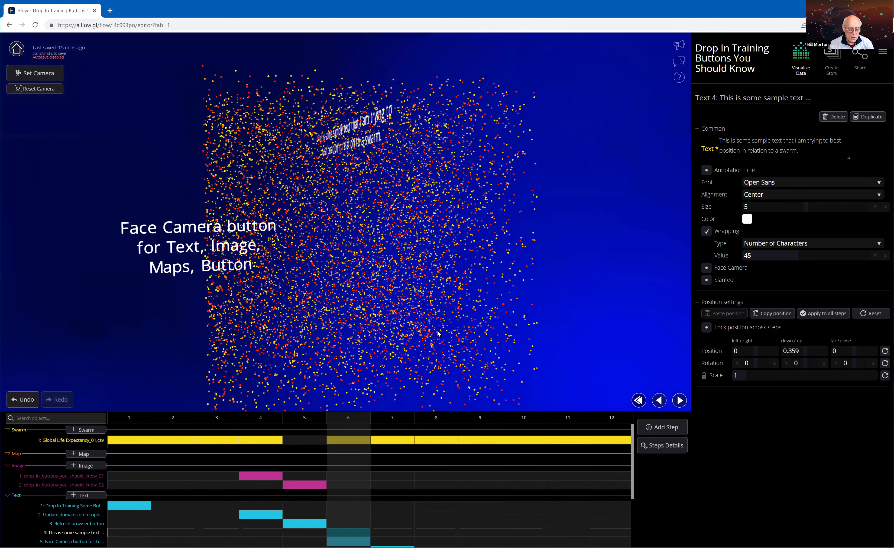
{"action": "left_click_drag", "start_coordinate": [438, 333], "coordinate": [428, 335]}
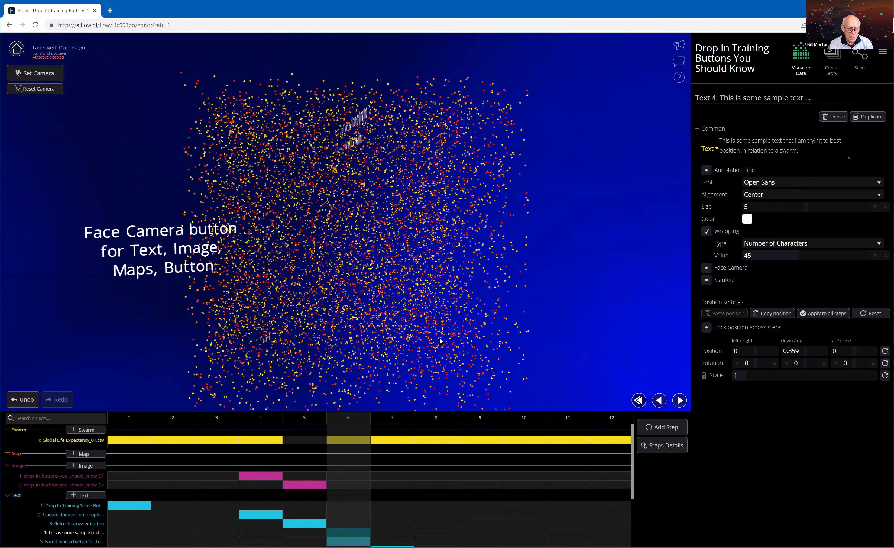
{"action": "left_click_drag", "start_coordinate": [448, 342], "coordinate": [477, 343]}
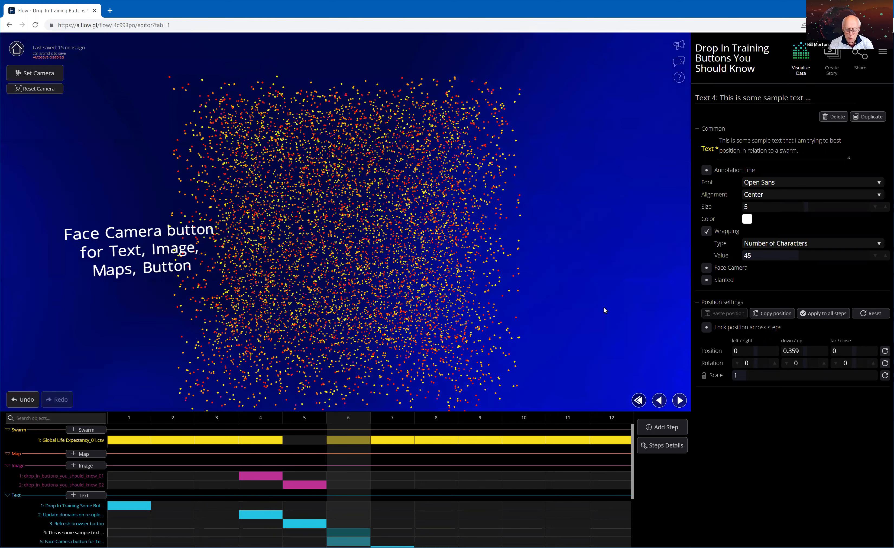
{"action": "left_click_drag", "start_coordinate": [566, 314], "coordinate": [499, 168]}
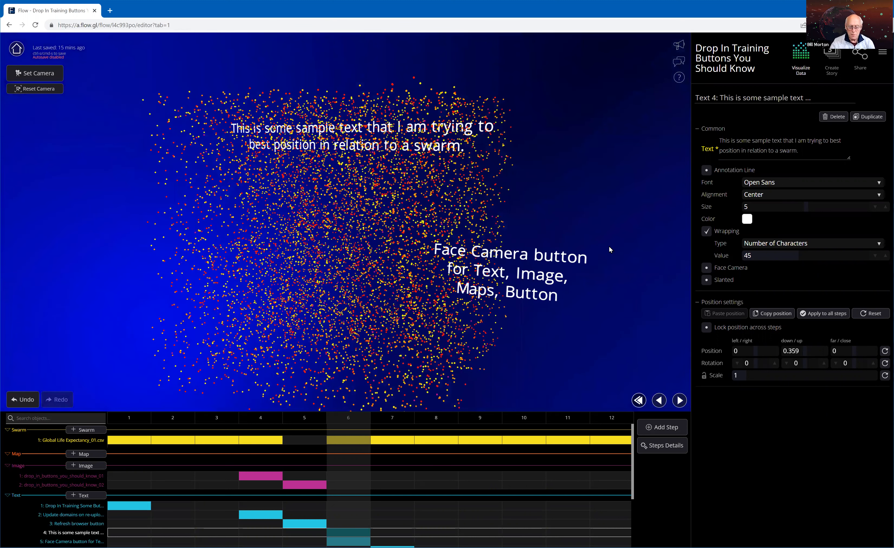
Step: Turn Face Camera back on for the sample text and check its orientation from different viewing angles
{"action": "left_click_drag", "start_coordinate": [609, 247], "coordinate": [618, 247]}
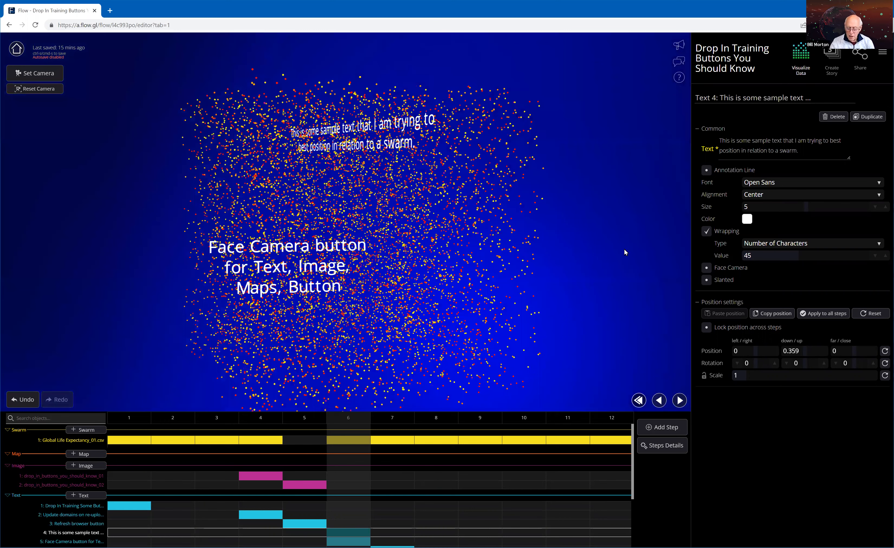
{"action": "left_click", "coordinate": [706, 268]}
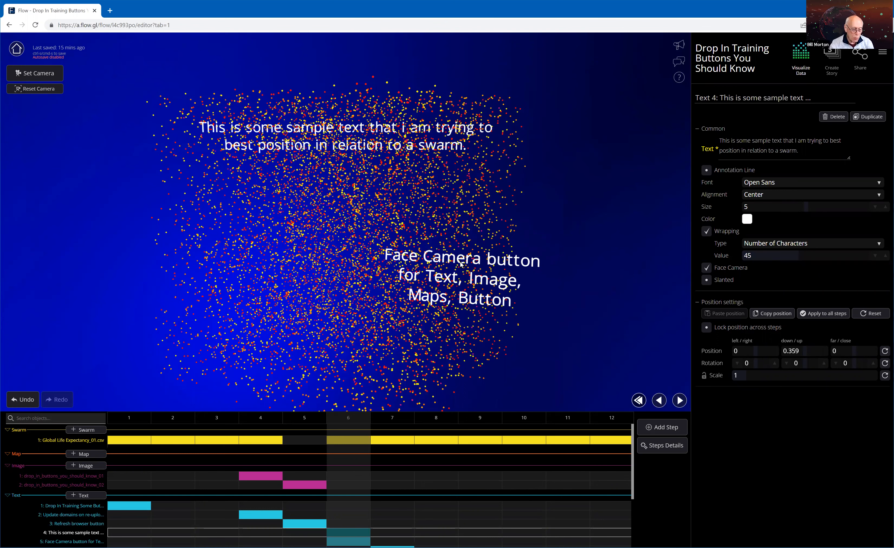
{"action": "left_click_drag", "start_coordinate": [494, 269], "coordinate": [579, 275]}
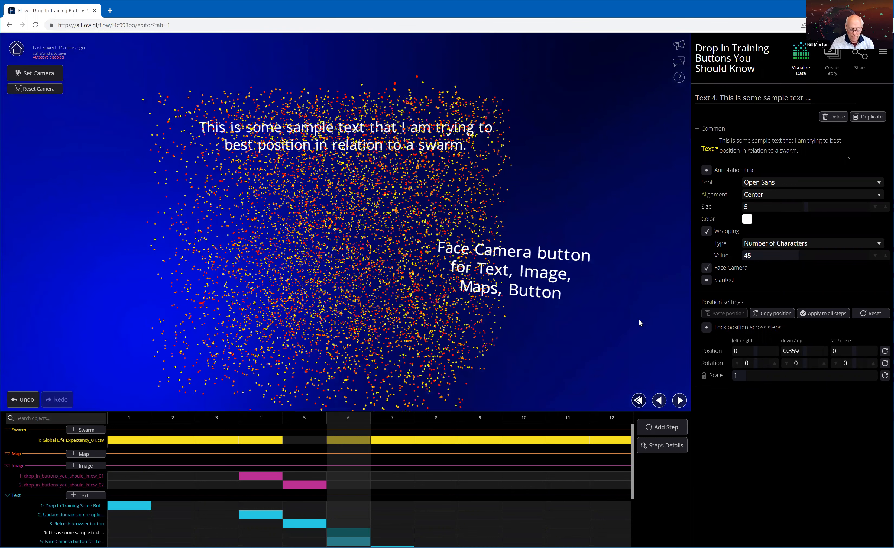
Step: At story step 7, select the text about unusual camera positionings and move it to about 0.074 left/right and 0.255 down/up
{"action": "left_click", "coordinate": [680, 399]}
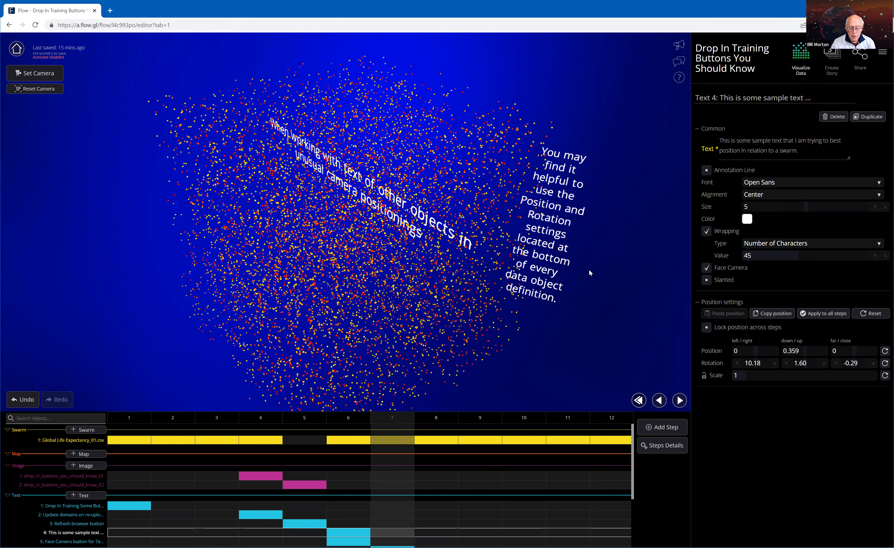
{"action": "left_click", "coordinate": [370, 185]}
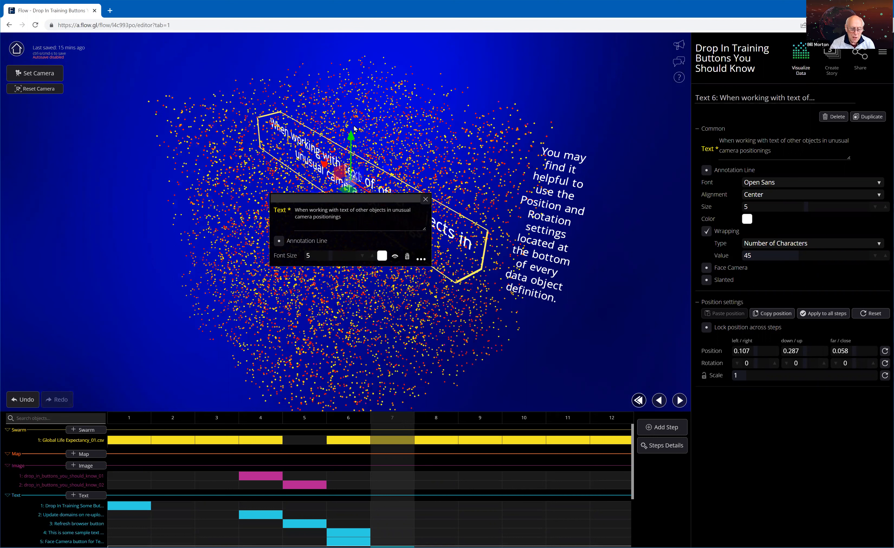
{"action": "left_click_drag", "start_coordinate": [355, 127], "coordinate": [354, 117]}
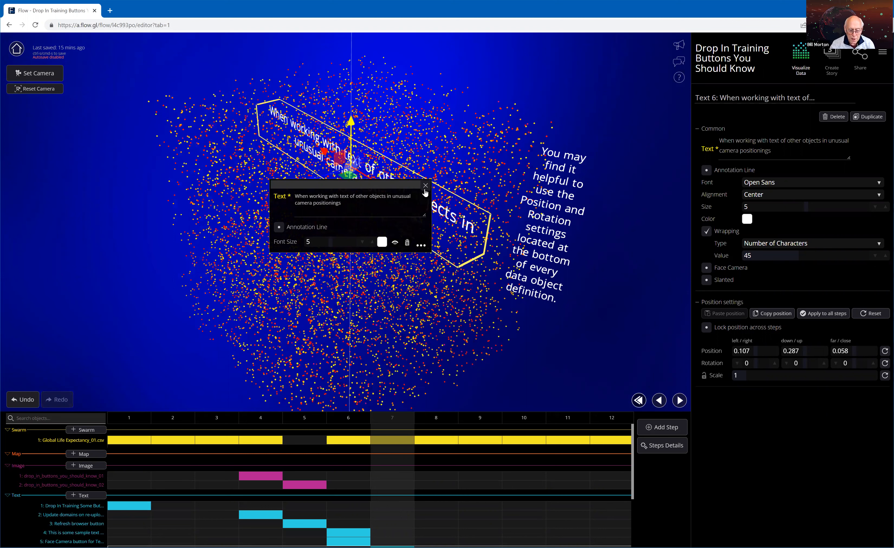
{"action": "left_click", "coordinate": [477, 245]}
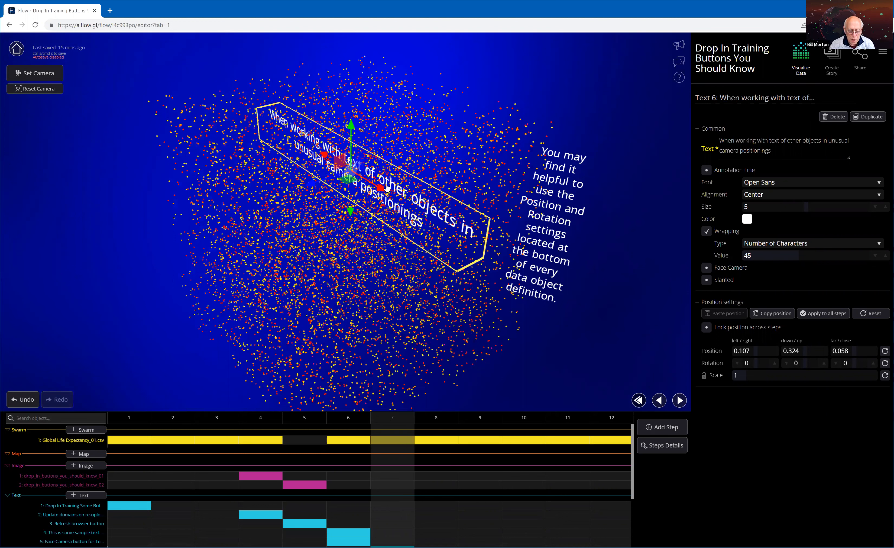
{"action": "left_click_drag", "start_coordinate": [512, 228], "coordinate": [400, 160]}
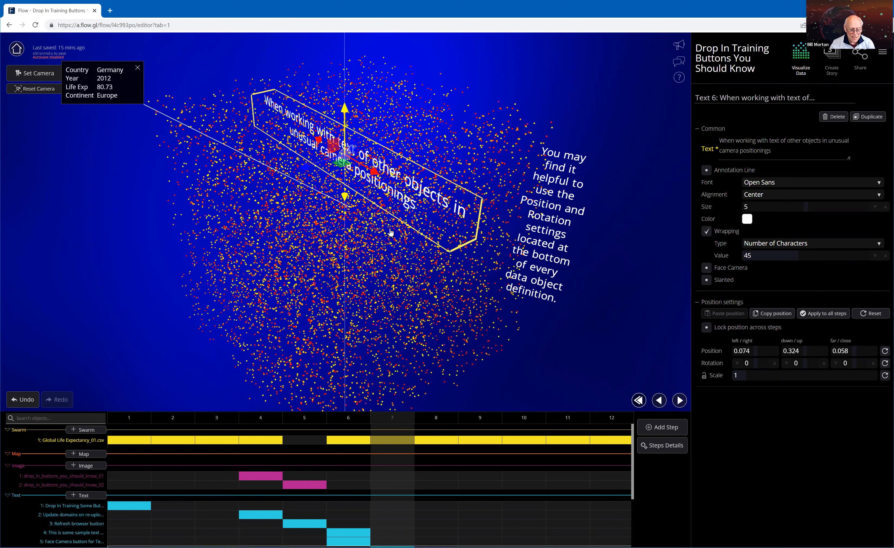
{"action": "left_click_drag", "start_coordinate": [391, 223], "coordinate": [380, 241]}
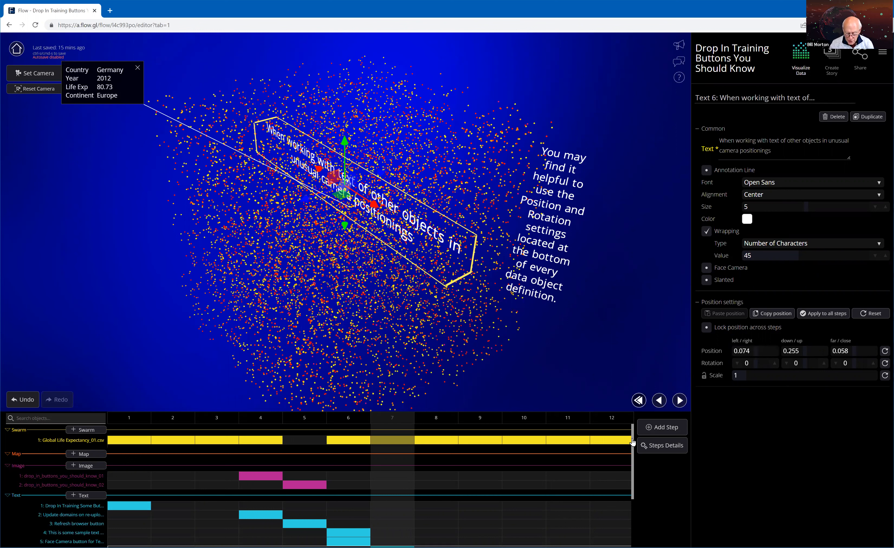
Step: Shift the text to -0.019 left/right, rotate it 54.33 about the down/up axis, and raise it to about 0.286
{"action": "scroll", "coordinate": [635, 475], "scroll_direction": "down", "scroll_amount": 2}
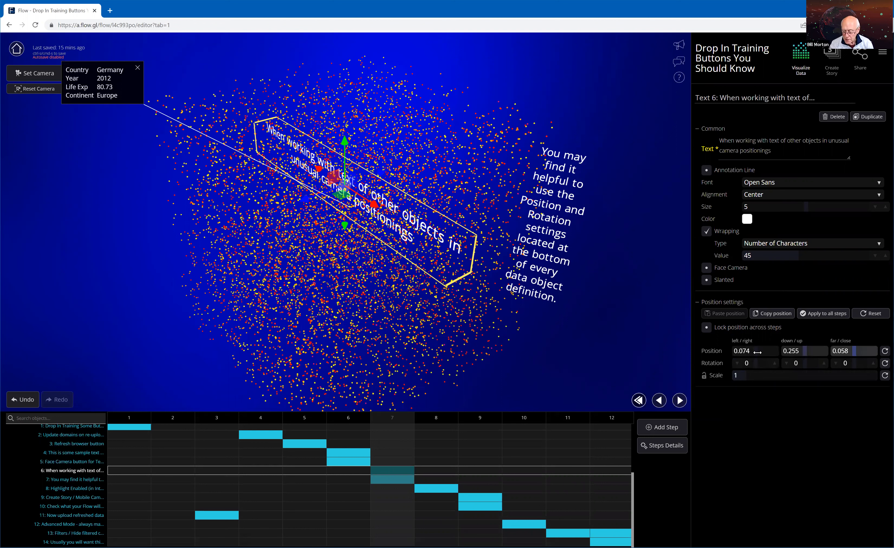
{"action": "mouse_move", "coordinate": [759, 351]}
{"action": "left_mouse_down"}
{"action": "mouse_move", "coordinate": [771, 351]}
{"action": "mouse_move", "coordinate": [750, 351]}
{"action": "left_mouse_up"}
{"action": "left_click_drag", "start_coordinate": [724, 348], "coordinate": [446, 217]}
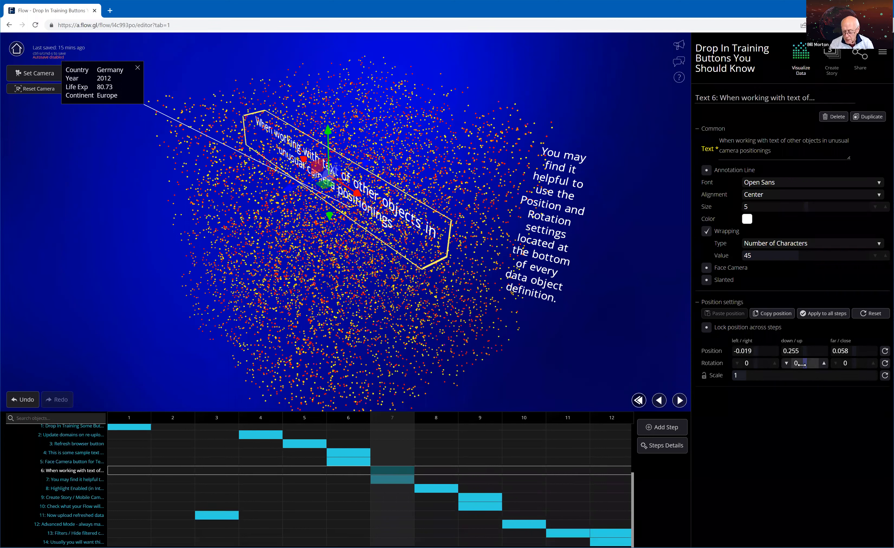
{"action": "left_click_drag", "start_coordinate": [805, 364], "coordinate": [821, 367]}
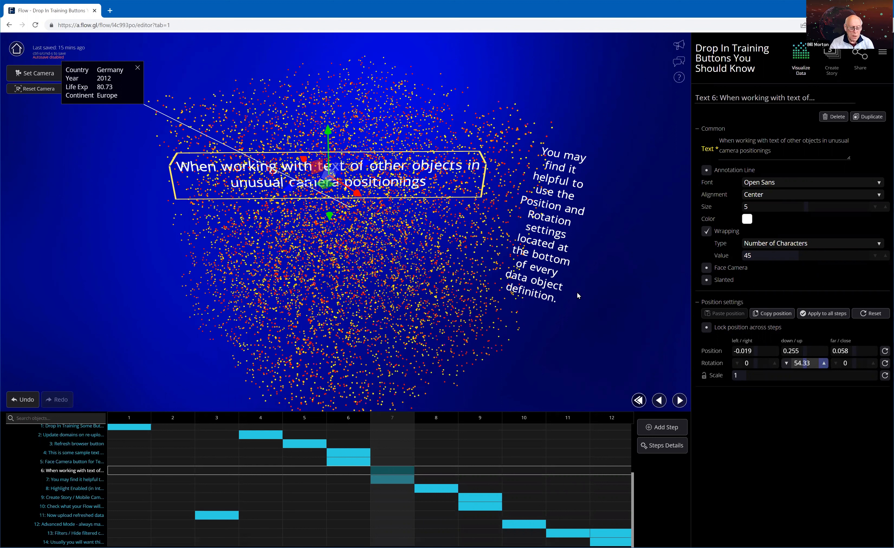
{"action": "left_click", "coordinate": [329, 126]}
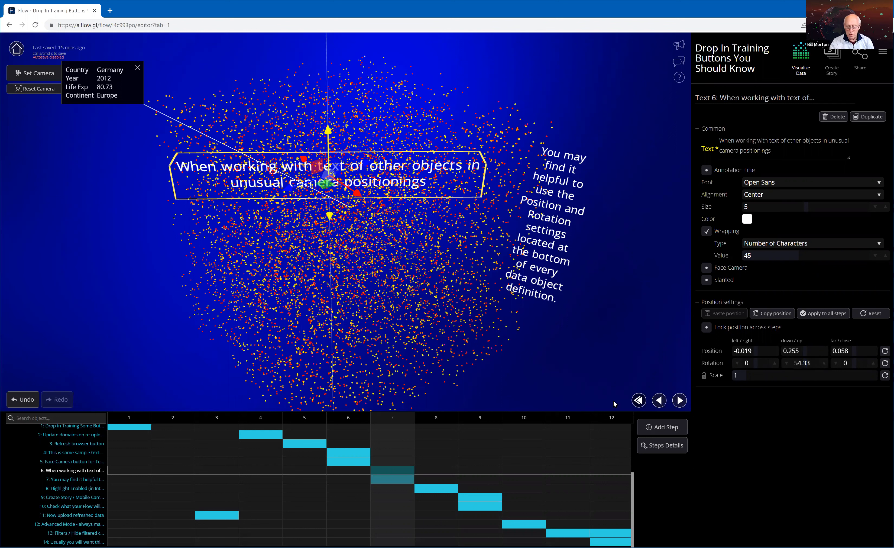
{"action": "left_click", "coordinate": [764, 348]}
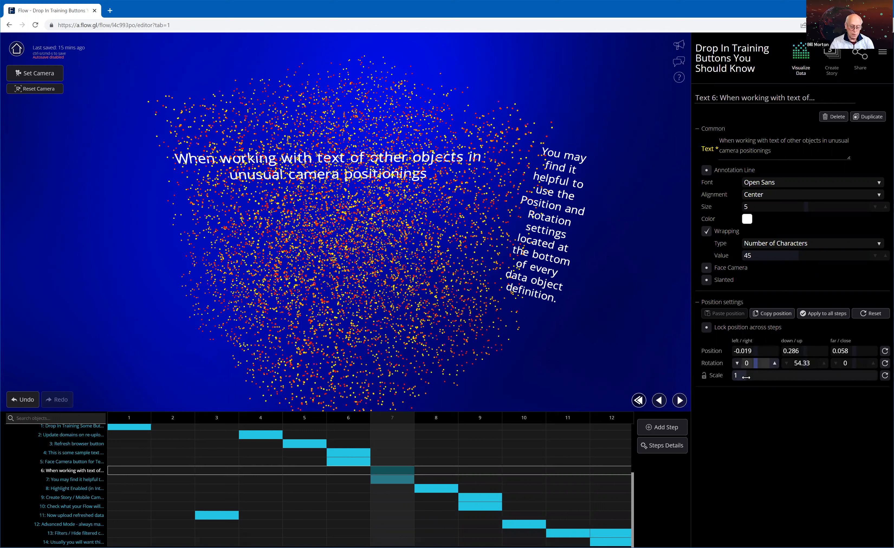
{"action": "left_click", "coordinate": [429, 167]}
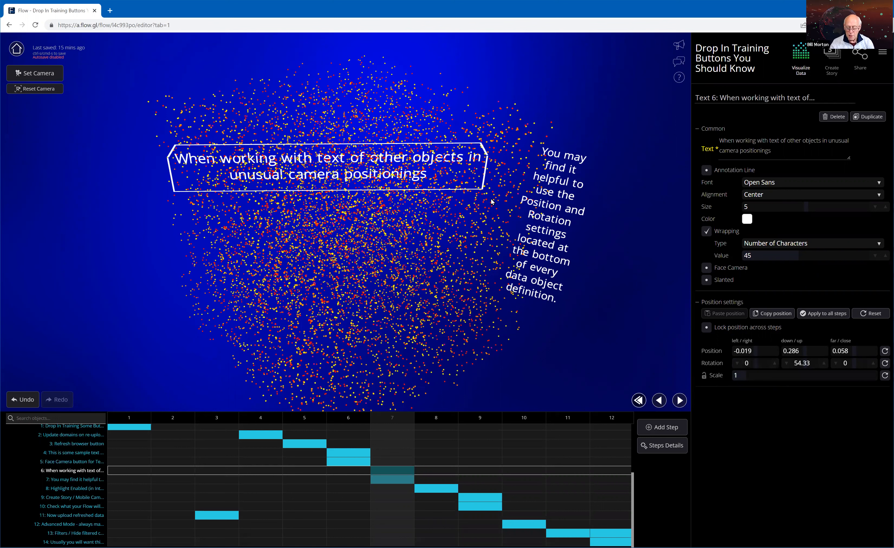
Step: Try a scale of 0.5 on the text about unusual camera positionings, and return its scale to 1
{"action": "left_click", "coordinate": [738, 377]}
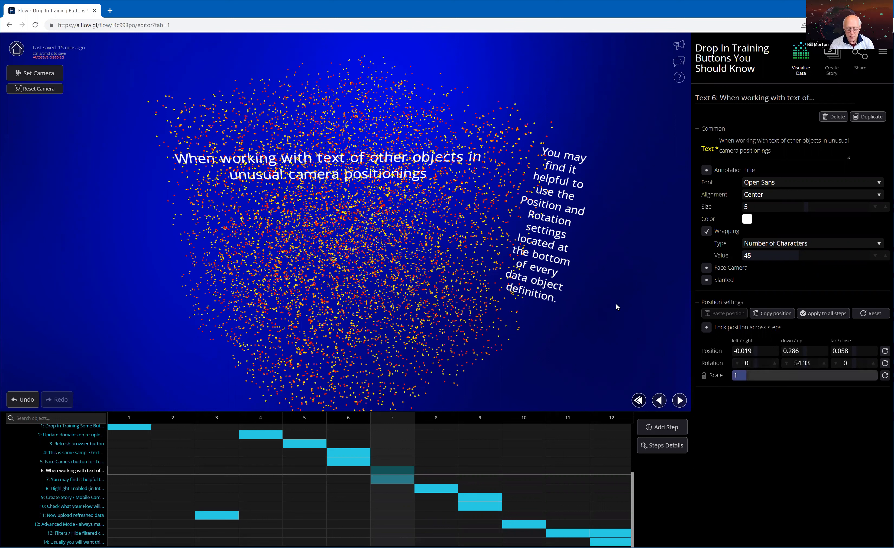
{"action": "left_click", "coordinate": [738, 374]}
{"action": "type", "text": "0.5"}
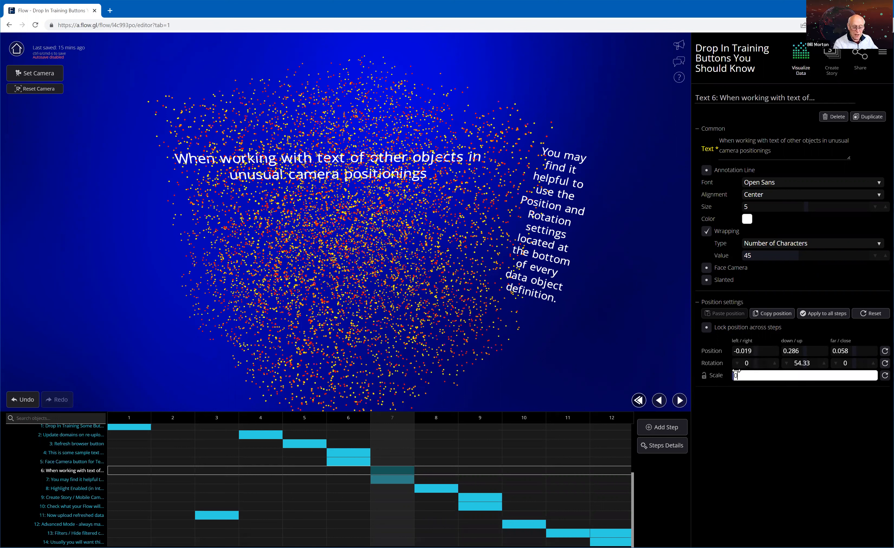
{"action": "key", "text": "Return"}
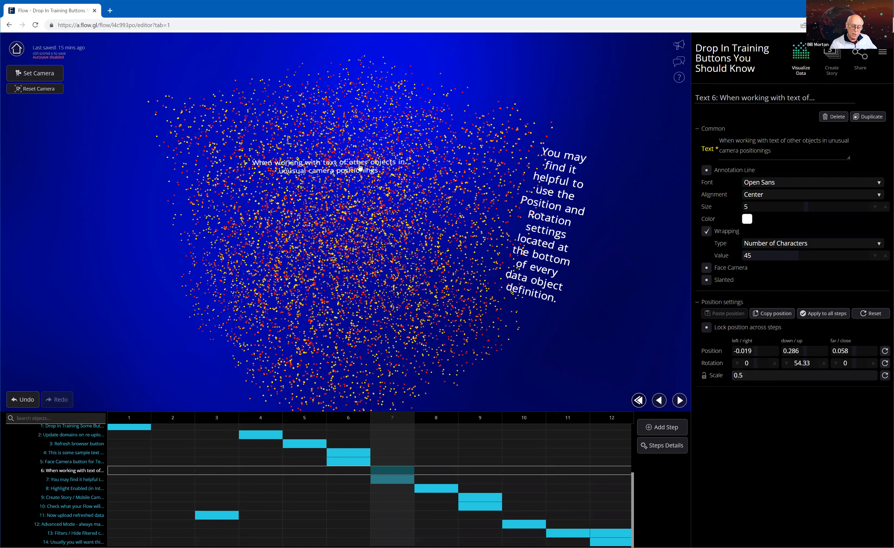
{"action": "left_click", "coordinate": [744, 378]}
{"action": "left_click", "coordinate": [758, 371]}
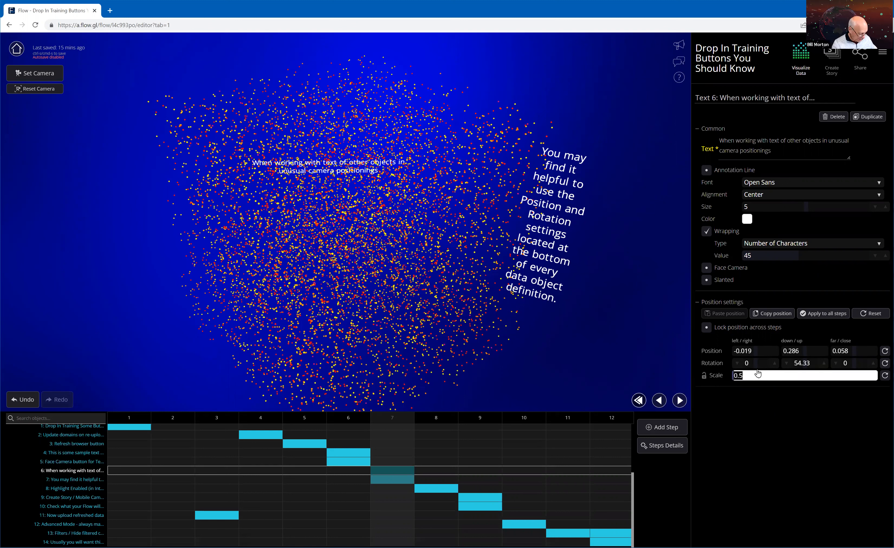
{"action": "type", "text": "1"}
{"action": "key", "text": "Return"}
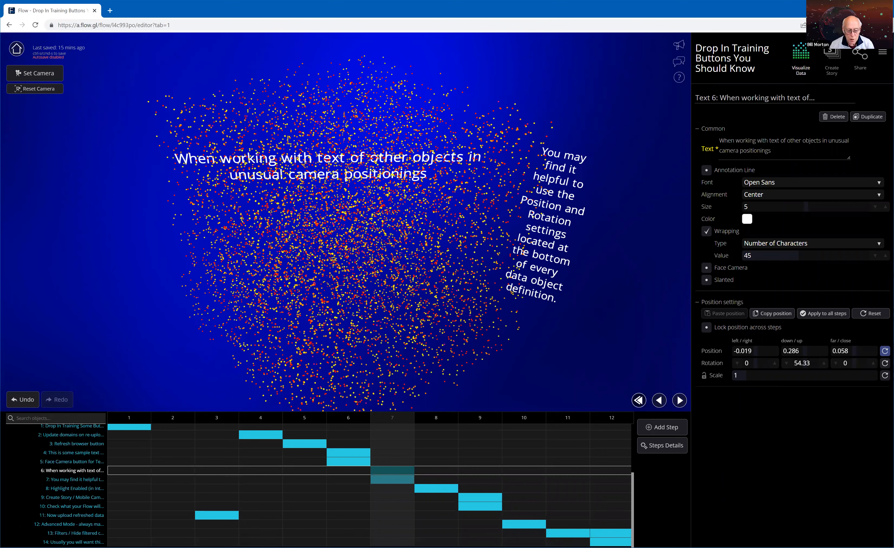
Step: Reset the position and rotation of the text about unusual camera positionings to their default values
{"action": "left_click", "coordinate": [885, 350]}
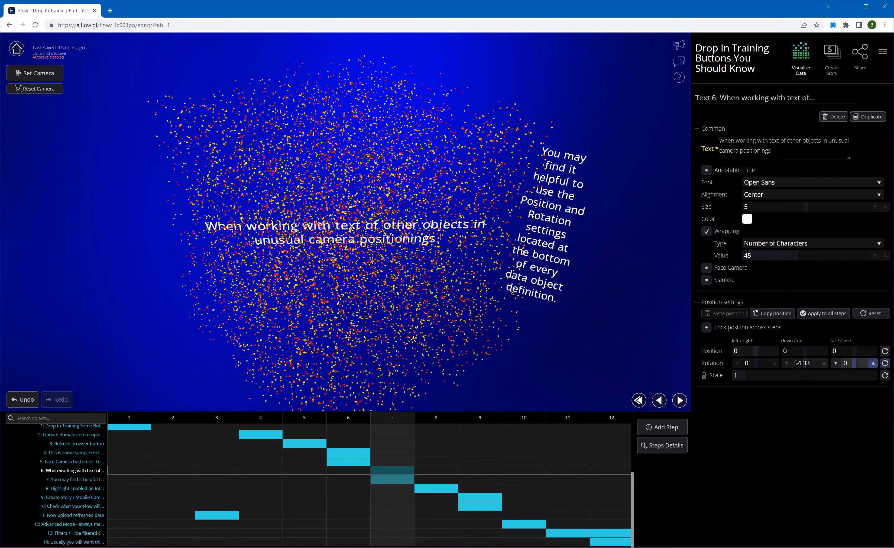
{"action": "left_click", "coordinate": [885, 363]}
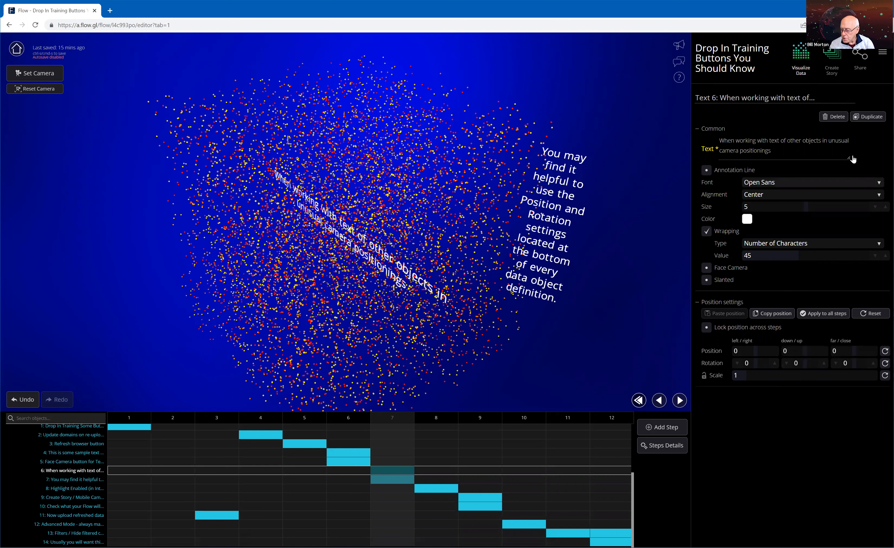
Step: Open the flow's general settings and review the Show scrollable timeline when on laptop option
{"action": "left_click", "coordinate": [835, 144]}
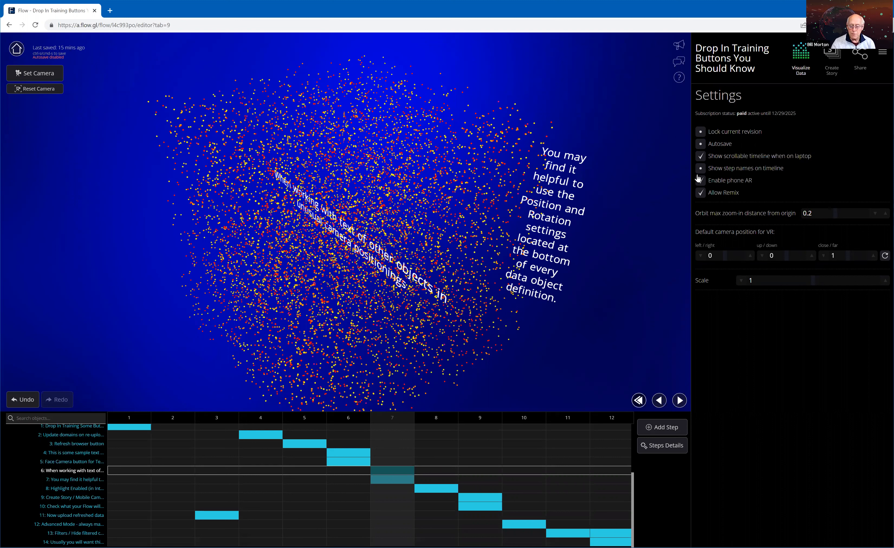
{"action": "left_click", "coordinate": [700, 155]}
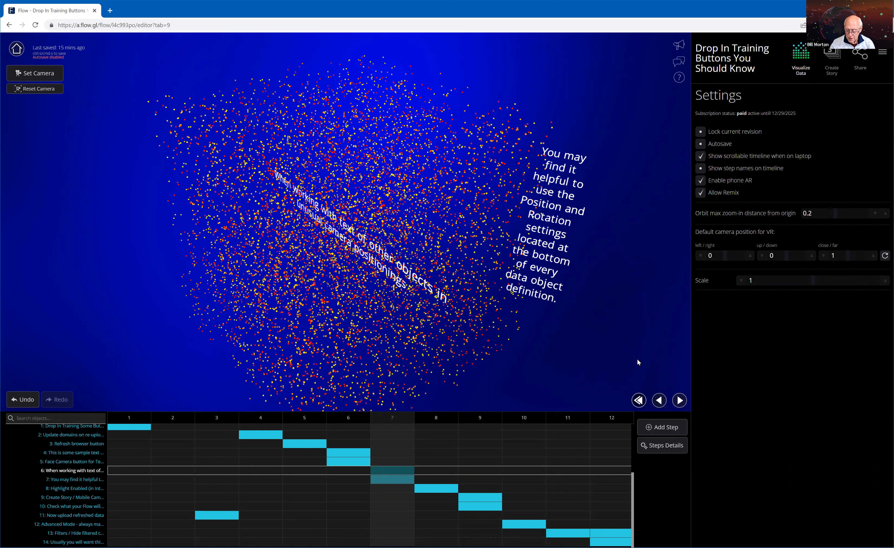
Step: At story step 8, open the settings of the Global Life Expectancy_01.csv swarm and expand its Interactions section
{"action": "left_click", "coordinate": [680, 400]}
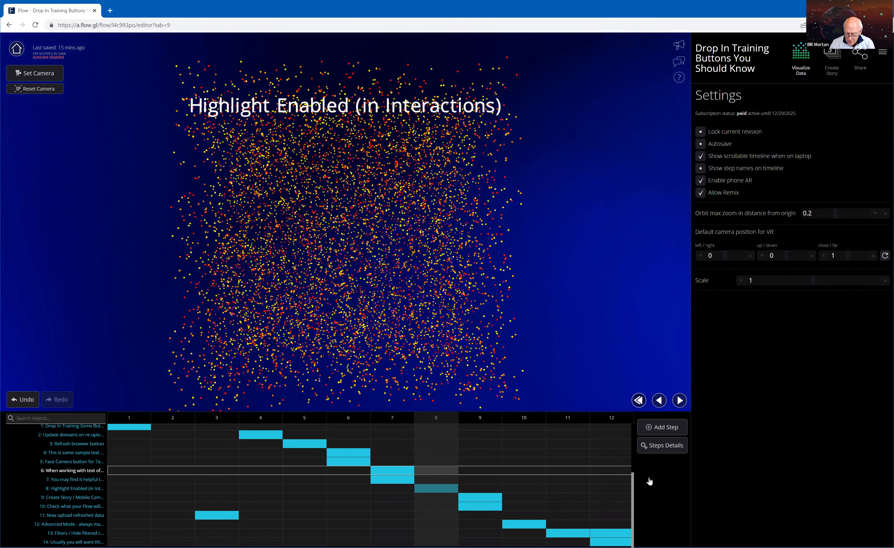
{"action": "left_click_drag", "start_coordinate": [632, 492], "coordinate": [477, 437]}
{"action": "left_click", "coordinate": [444, 440]}
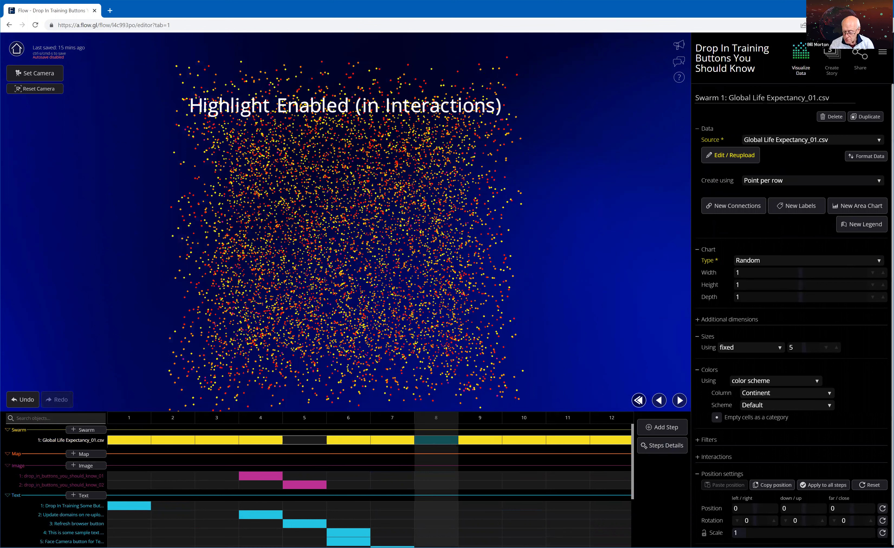
{"action": "scroll", "coordinate": [698, 457], "scroll_direction": "down", "scroll_amount": 1}
{"action": "left_click", "coordinate": [709, 455]}
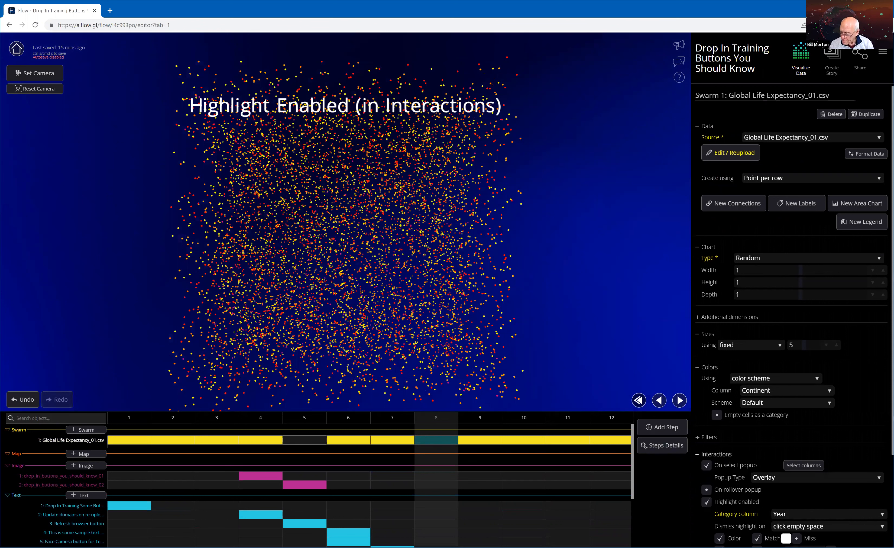
{"action": "scroll", "coordinate": [793, 316], "scroll_direction": "down", "scroll_amount": 1}
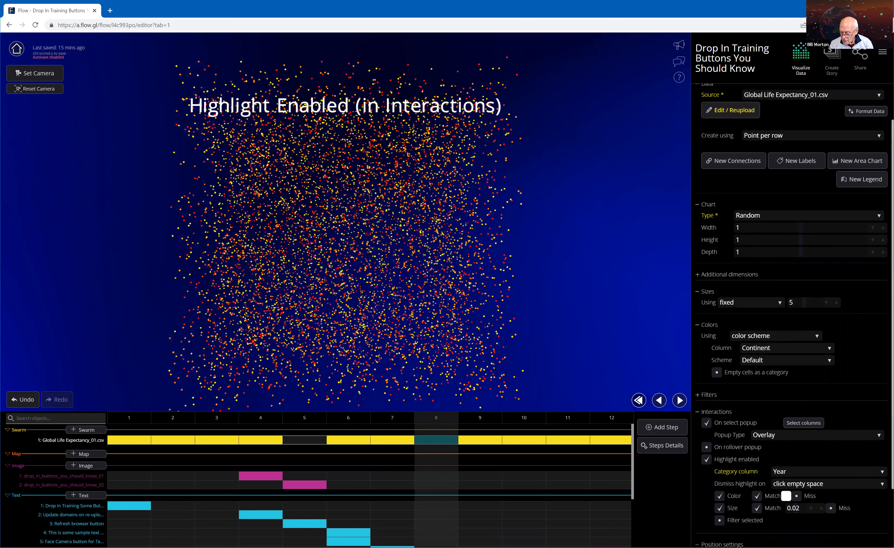
{"action": "scroll", "coordinate": [750, 419], "scroll_direction": "down", "scroll_amount": 2}
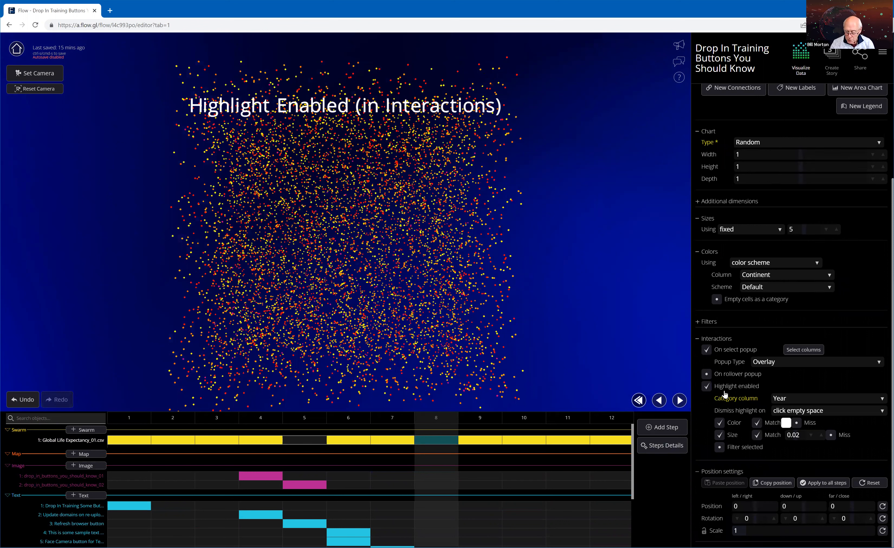
Step: Test the Highlight enabled interaction with Year as category column by selecting outer swarm points, and dismiss the data popup
{"action": "left_click", "coordinate": [707, 390]}
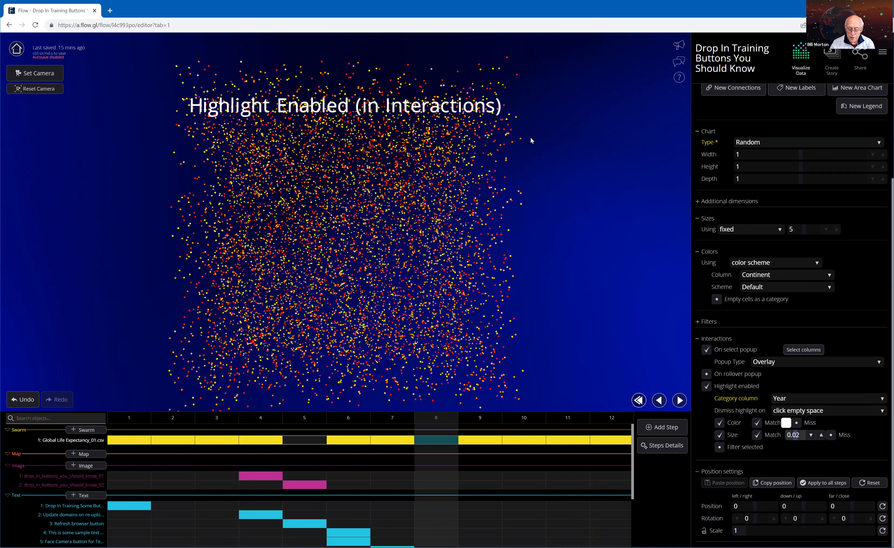
{"action": "left_click", "coordinate": [522, 204]}
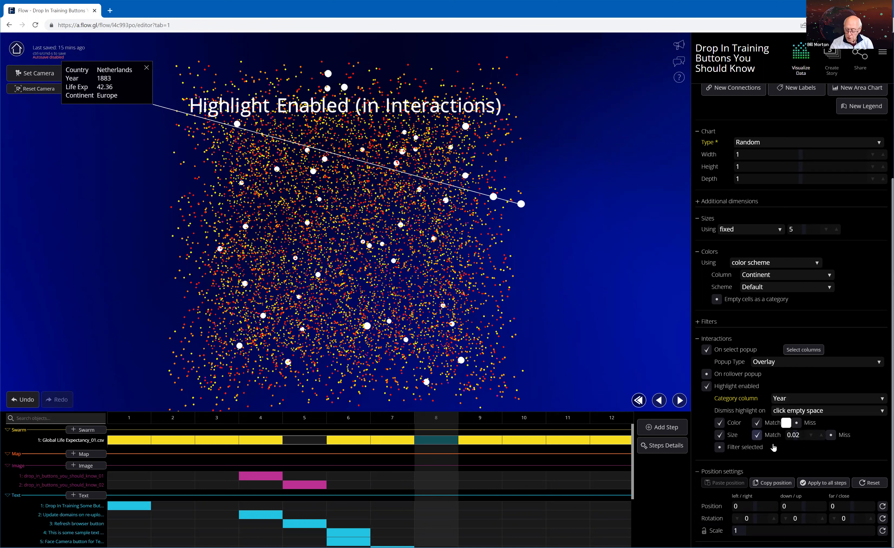
{"action": "left_click", "coordinate": [707, 386]}
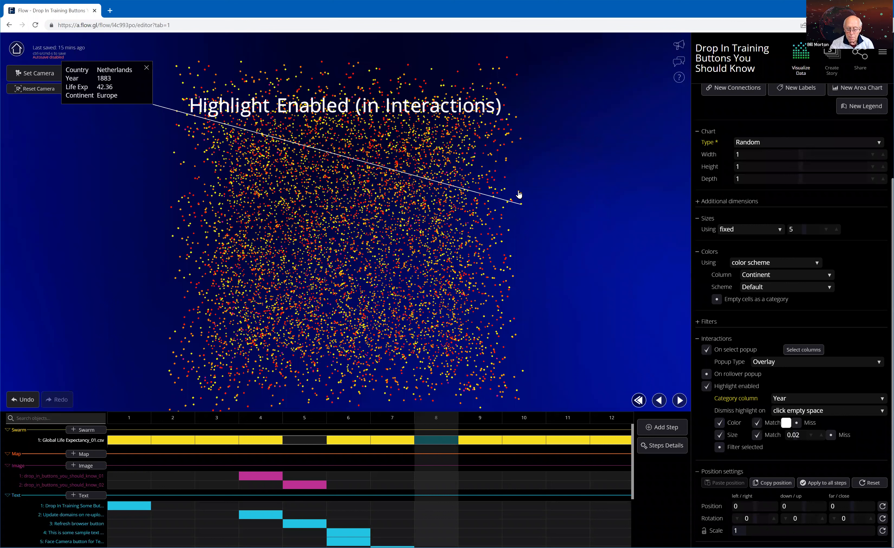
{"action": "left_click", "coordinate": [520, 192]}
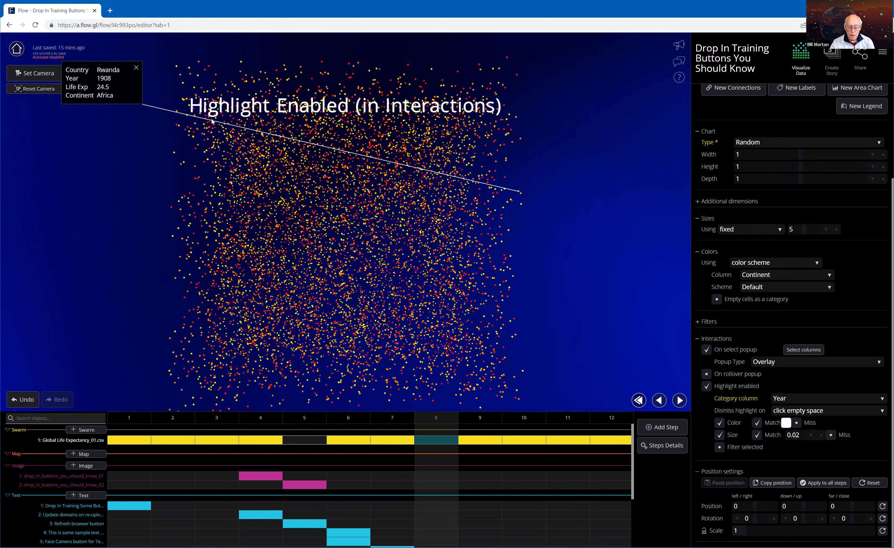
{"action": "left_click", "coordinate": [137, 67]}
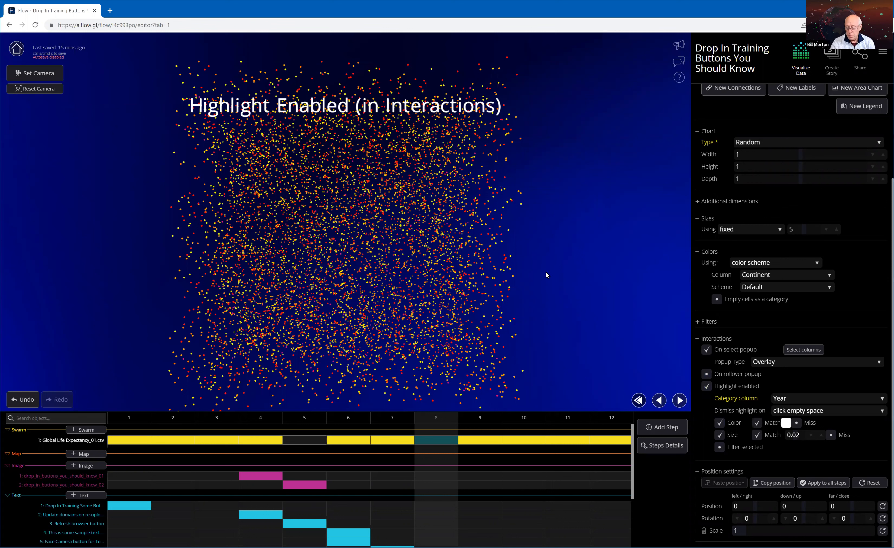
Step: Recheck the highlight interaction at story step 8 by selecting more points on the swarm's edge and dismissing their data popups
{"action": "left_click", "coordinate": [680, 400]}
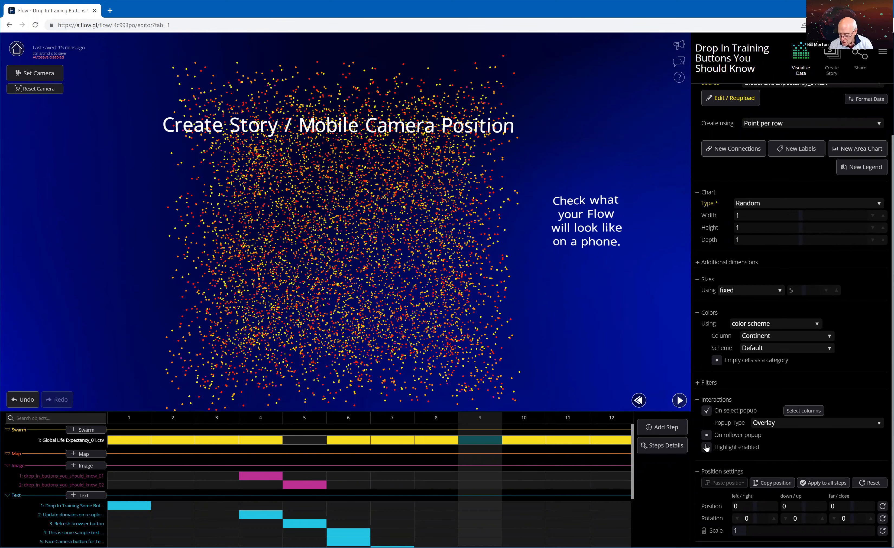
{"action": "key", "text": "Left"}
{"action": "left_click", "coordinate": [732, 447]}
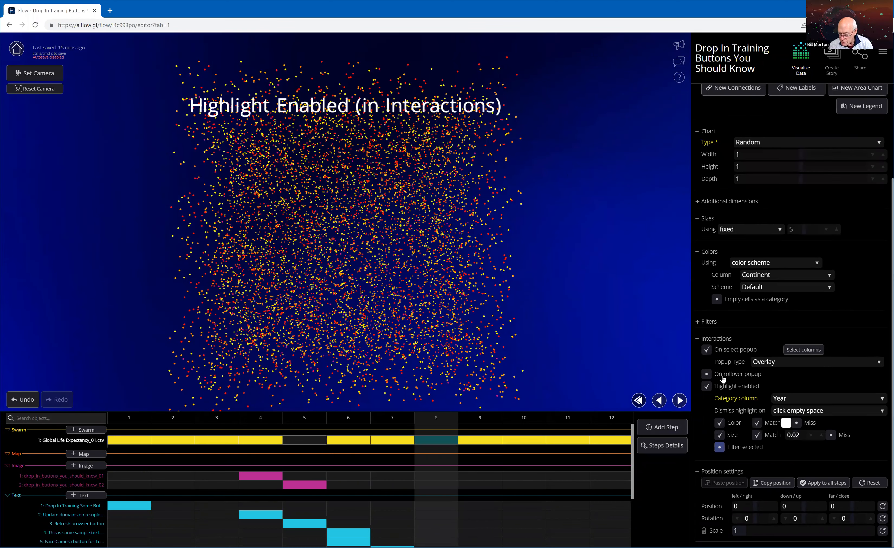
{"action": "left_click", "coordinate": [511, 257]}
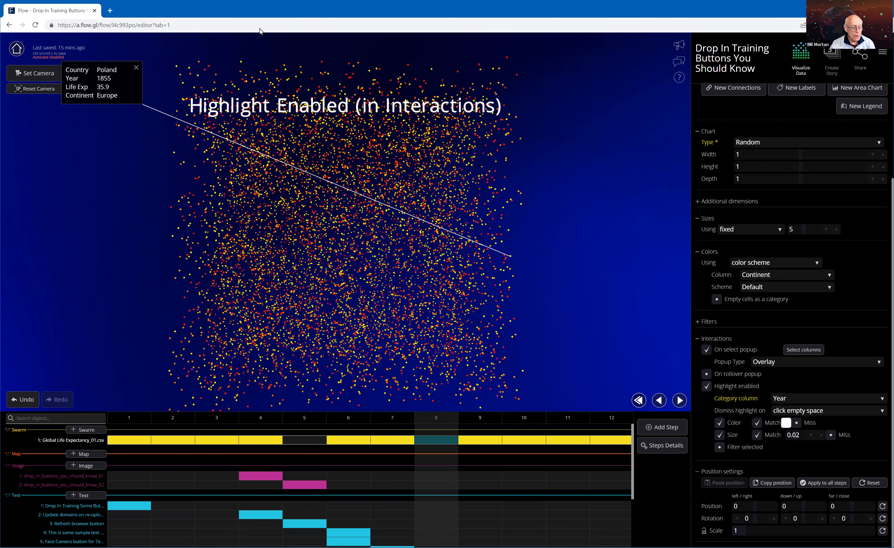
{"action": "left_click", "coordinate": [136, 67]}
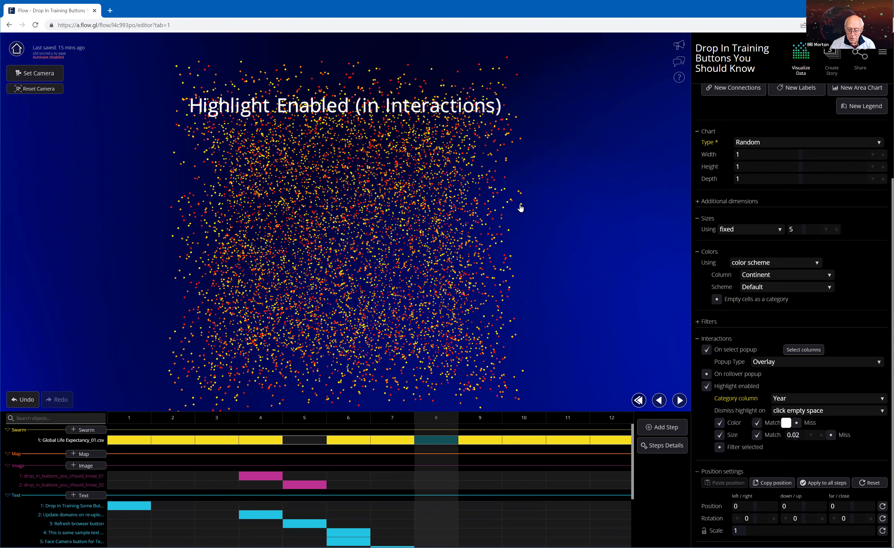
{"action": "left_click", "coordinate": [508, 191]}
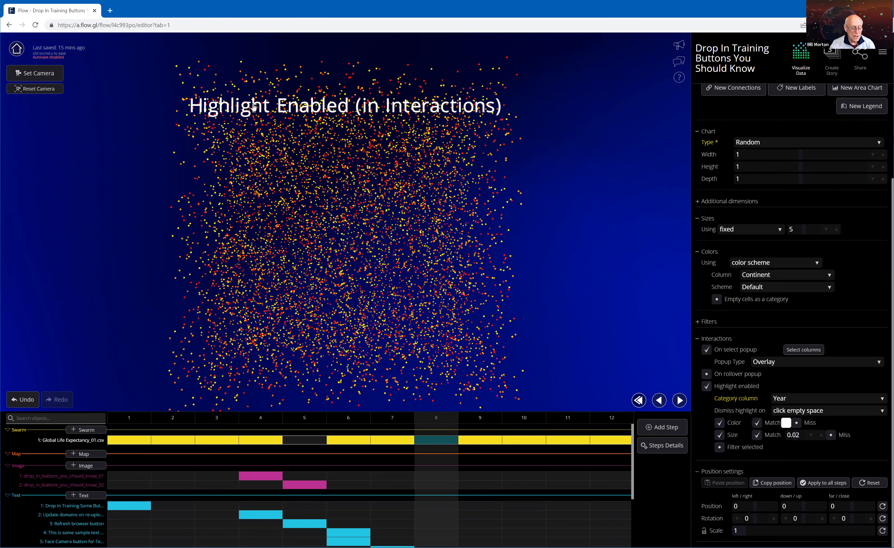
{"action": "left_click", "coordinate": [145, 67]}
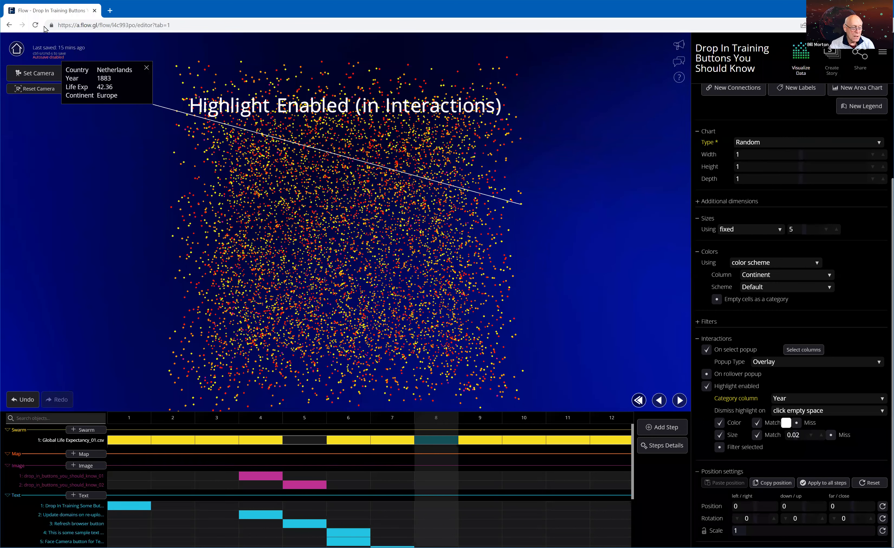
Step: Reload the flow editor page and go back through the browser history to reopen the flow's editor
{"action": "left_click", "coordinate": [35, 26]}
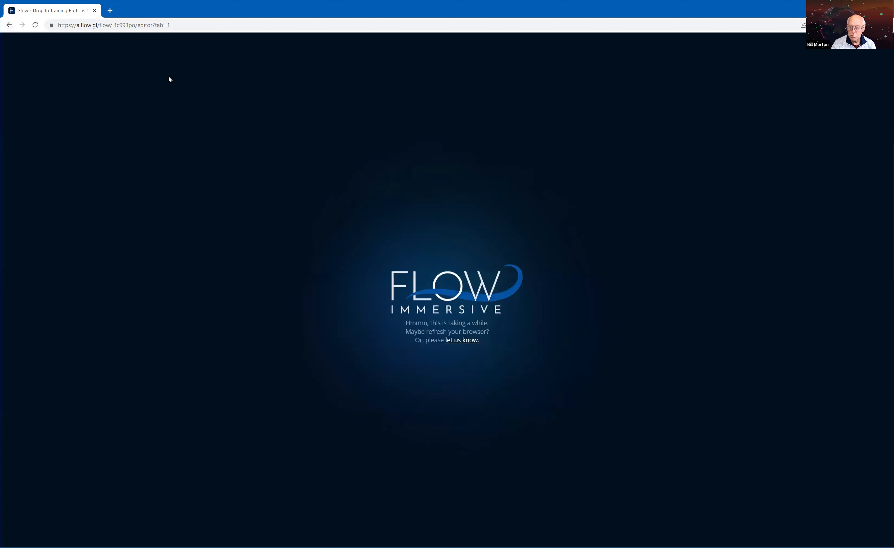
{"action": "left_click", "coordinate": [9, 25]}
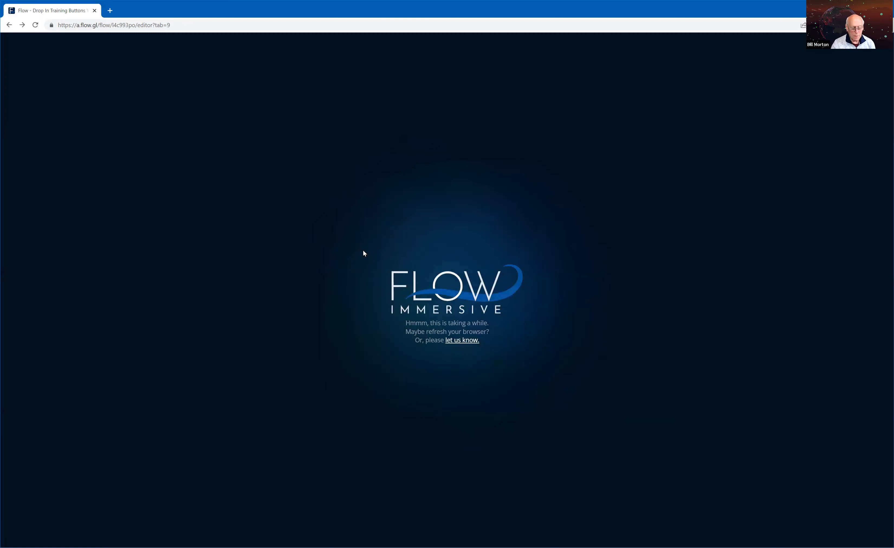
{"action": "left_click", "coordinate": [9, 26]}
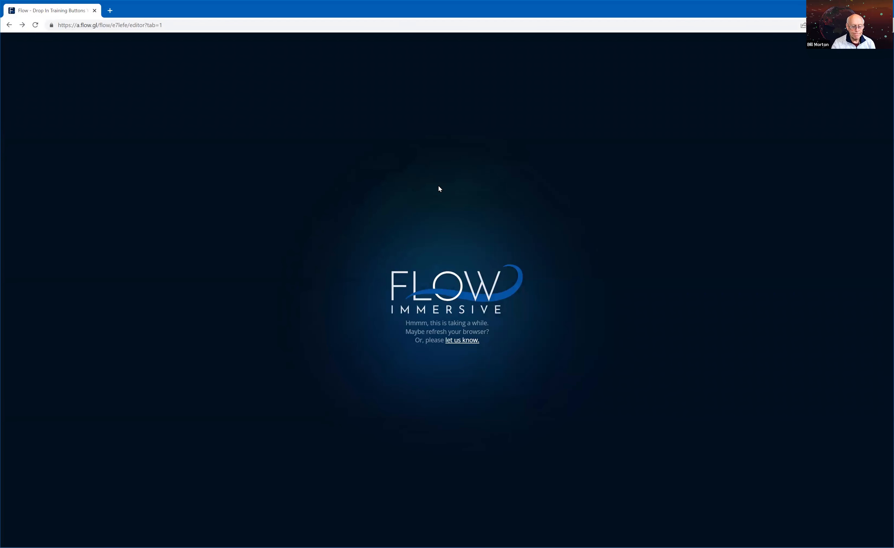
{"action": "left_click", "coordinate": [9, 25]}
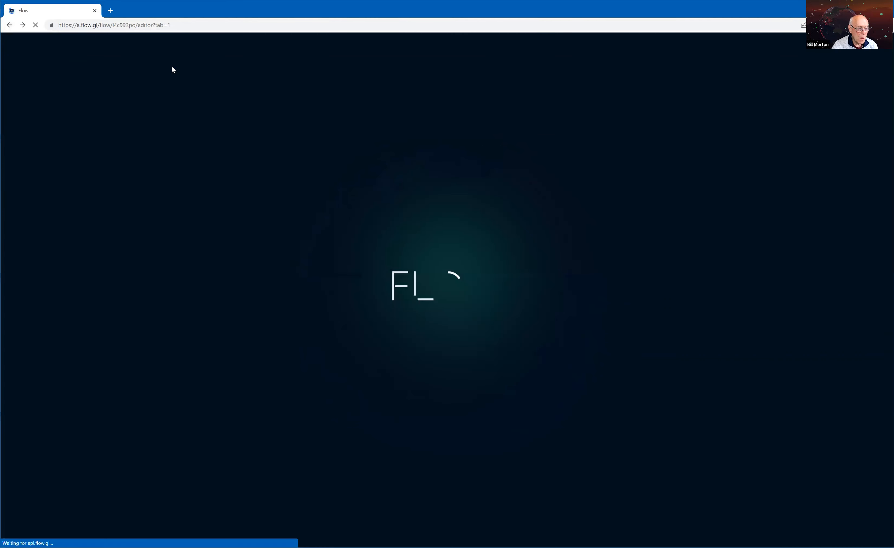
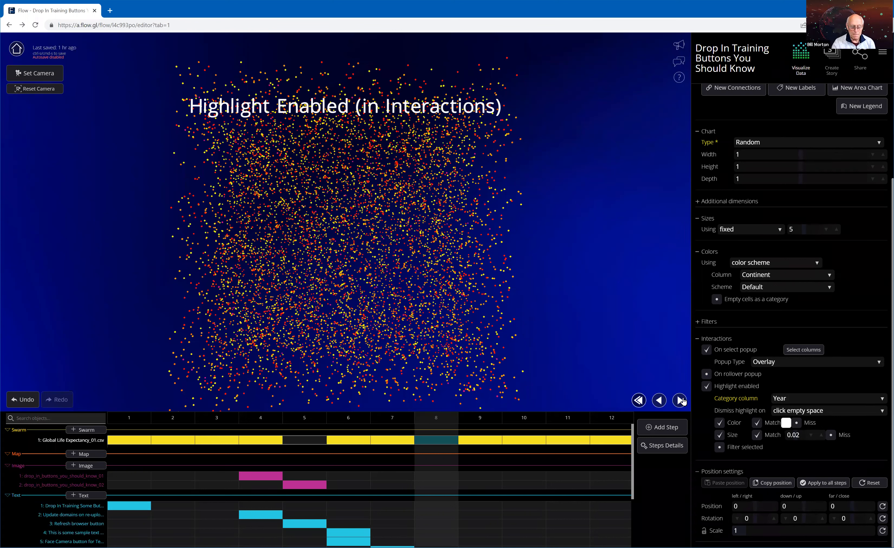
Step: Advance to story step 9, switch to Create Story mode and turn on Mobile camera position
{"action": "left_click", "coordinate": [680, 400]}
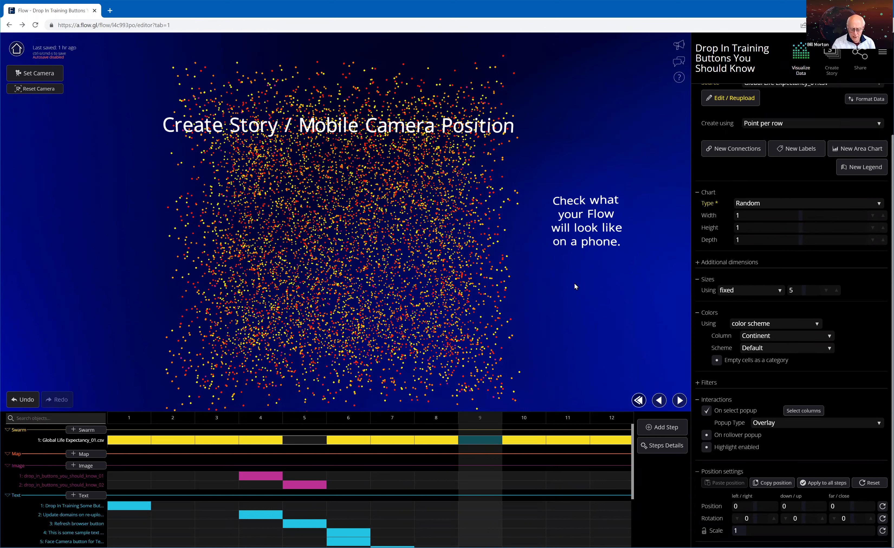
{"action": "left_click", "coordinate": [832, 69]}
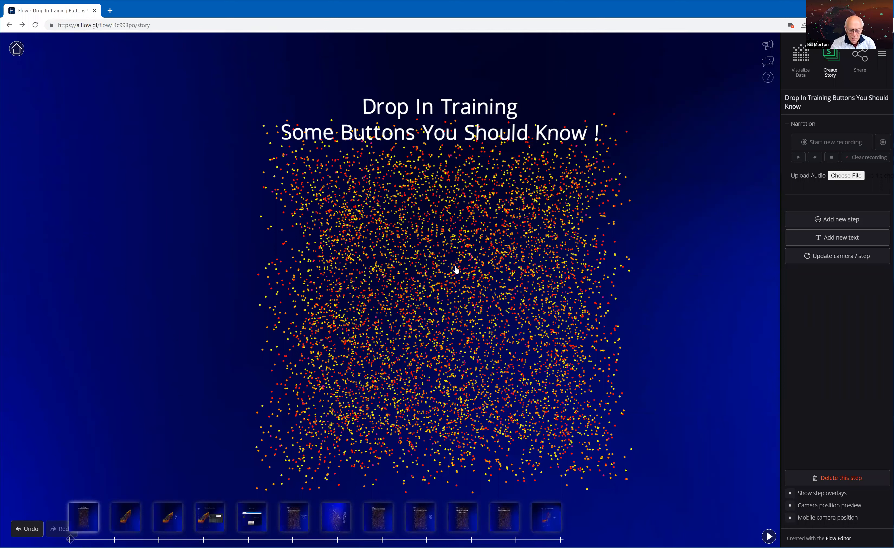
{"action": "left_click", "coordinate": [794, 518]}
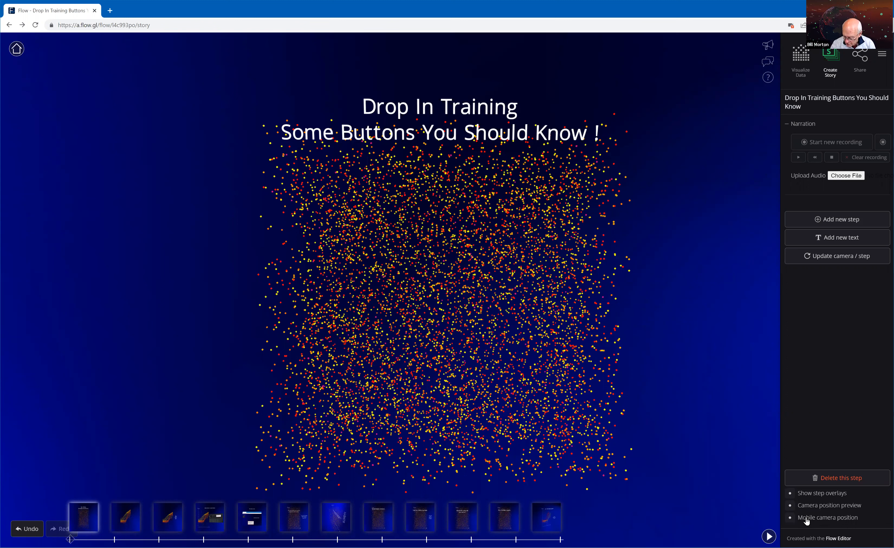
{"action": "left_click", "coordinate": [790, 518]}
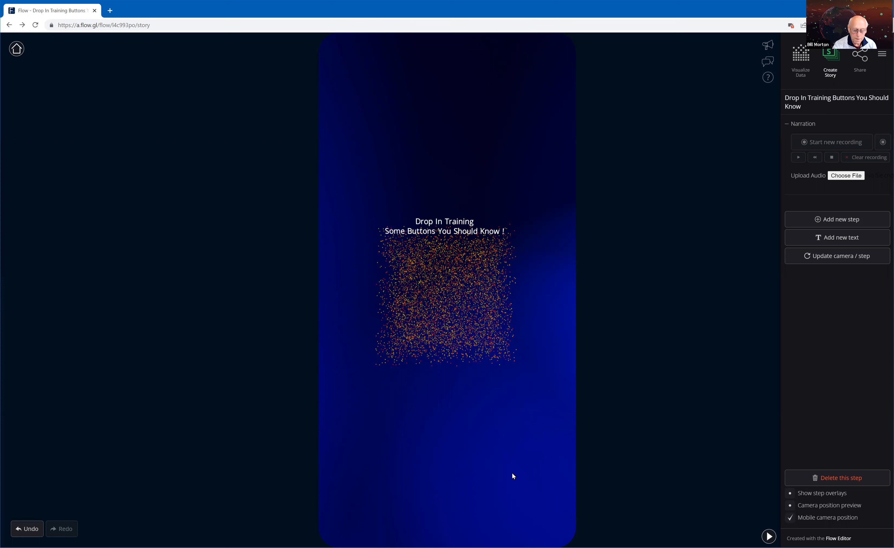
Step: Preview the story in the phone view up to step 7, and turn Mobile camera position off
{"action": "left_click", "coordinate": [770, 535]}
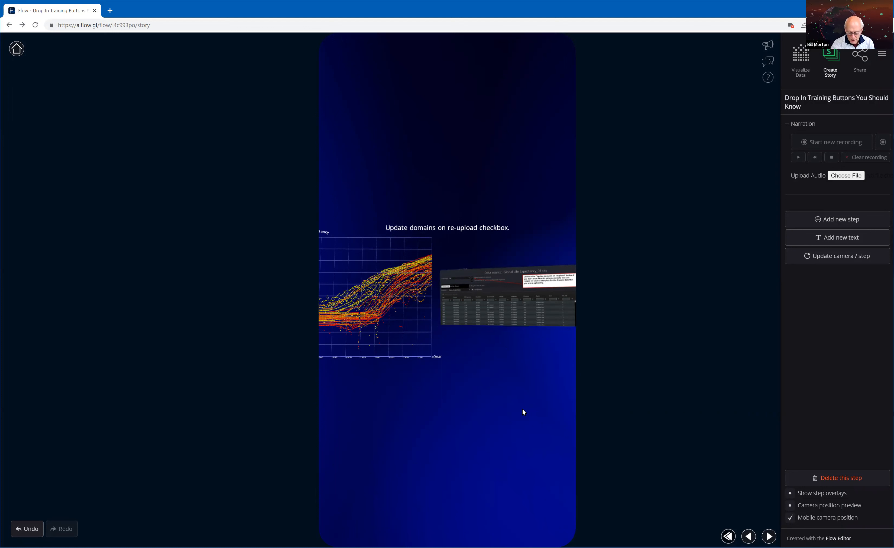
{"action": "left_click", "coordinate": [769, 537]}
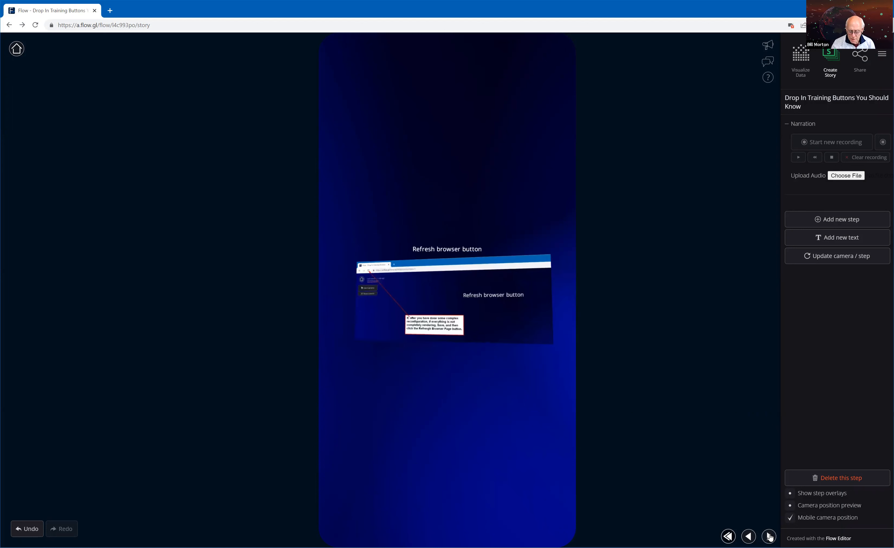
{"action": "left_click", "coordinate": [769, 537]}
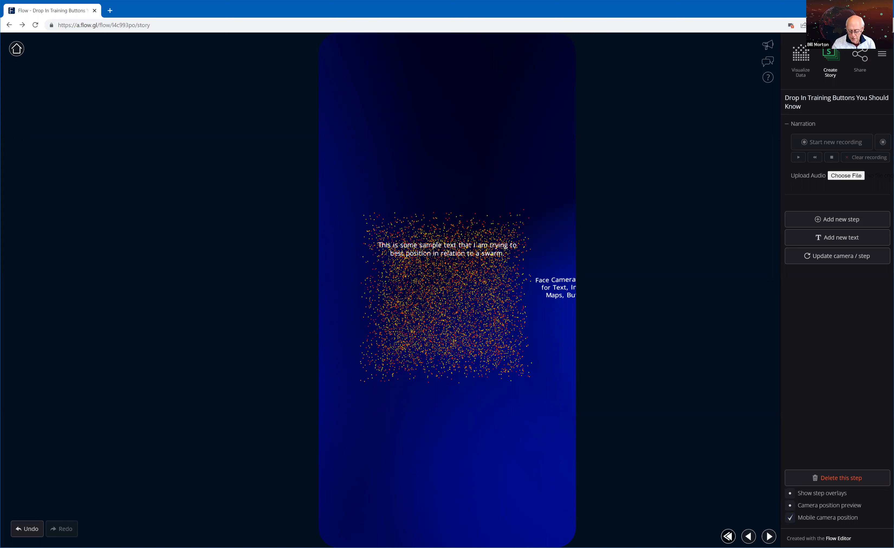
{"action": "left_click", "coordinate": [769, 536]}
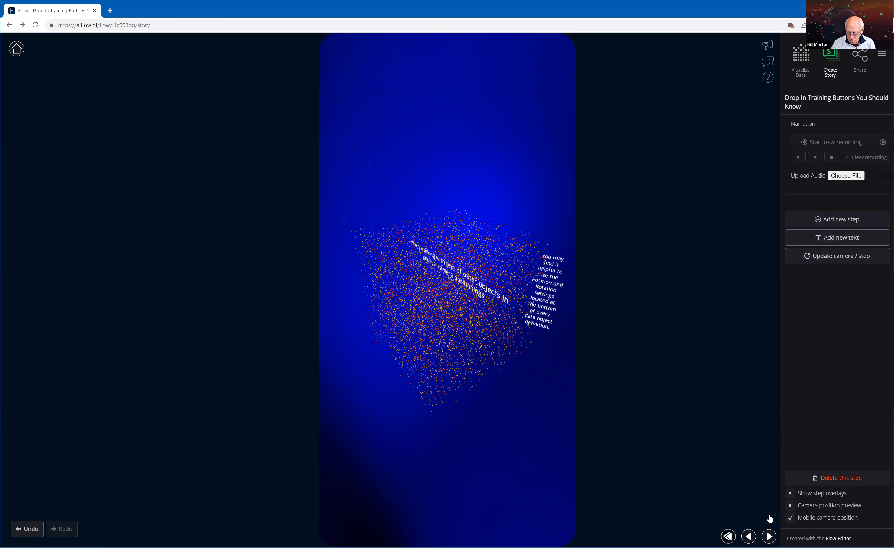
{"action": "left_click", "coordinate": [791, 518]}
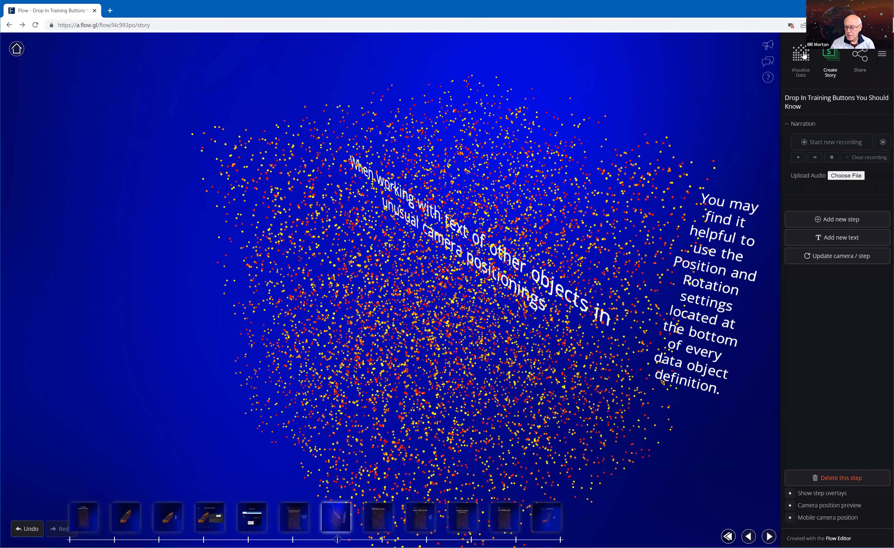
Step: Return to Visualize Data mode and advance the story to step 10 about Advanced Mode
{"action": "left_click", "coordinate": [803, 61]}
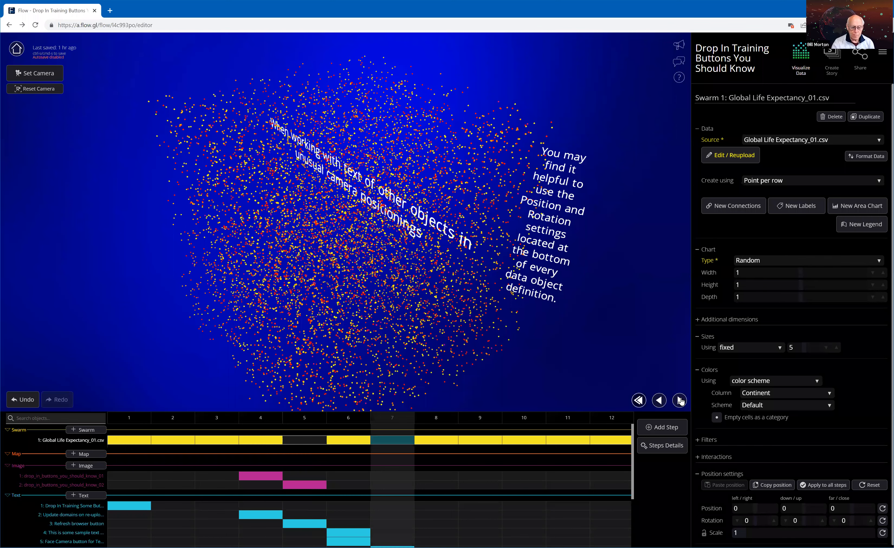
{"action": "left_click", "coordinate": [679, 400]}
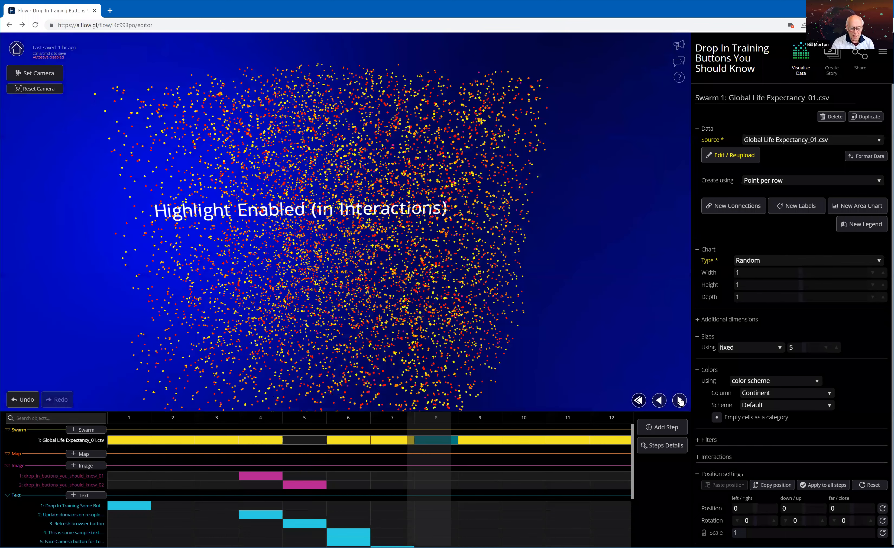
{"action": "left_click", "coordinate": [680, 400]}
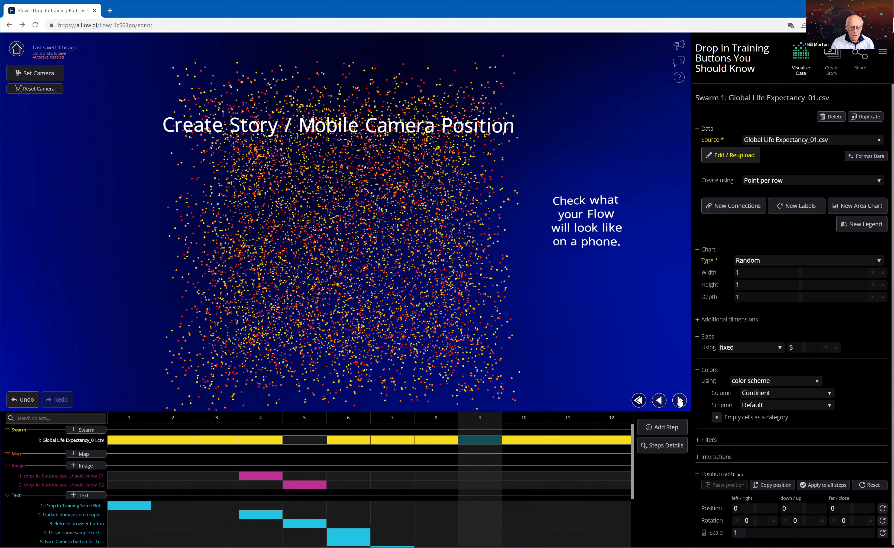
{"action": "left_click", "coordinate": [680, 400]}
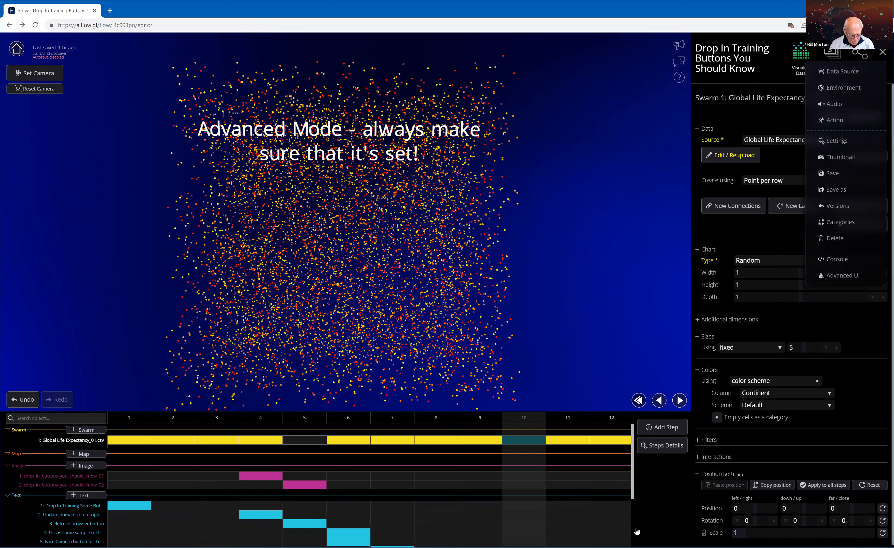
Step: Switch the editor to Advanced UI and review the object types listed in the timeline
{"action": "scroll", "coordinate": [637, 532], "scroll_direction": "down", "scroll_amount": 1}
{"action": "scroll", "coordinate": [641, 456], "scroll_direction": "down", "scroll_amount": 1}
{"action": "scroll", "coordinate": [645, 444], "scroll_direction": "up", "scroll_amount": 2}
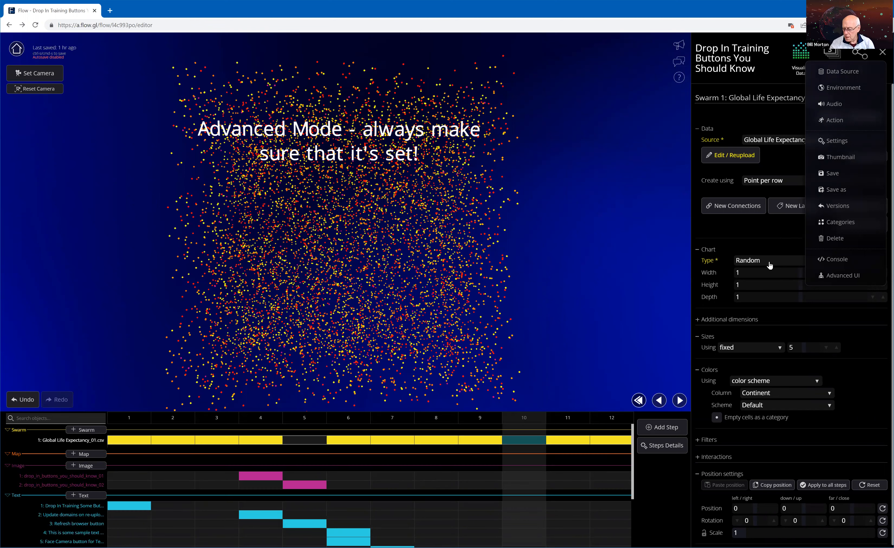
{"action": "left_click", "coordinate": [821, 276]}
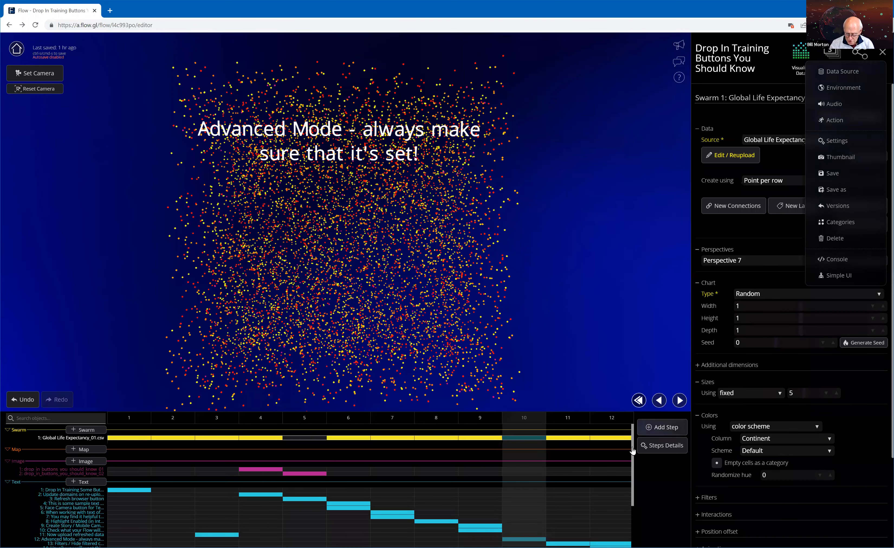
{"action": "scroll", "coordinate": [634, 523], "scroll_direction": "down", "scroll_amount": 2}
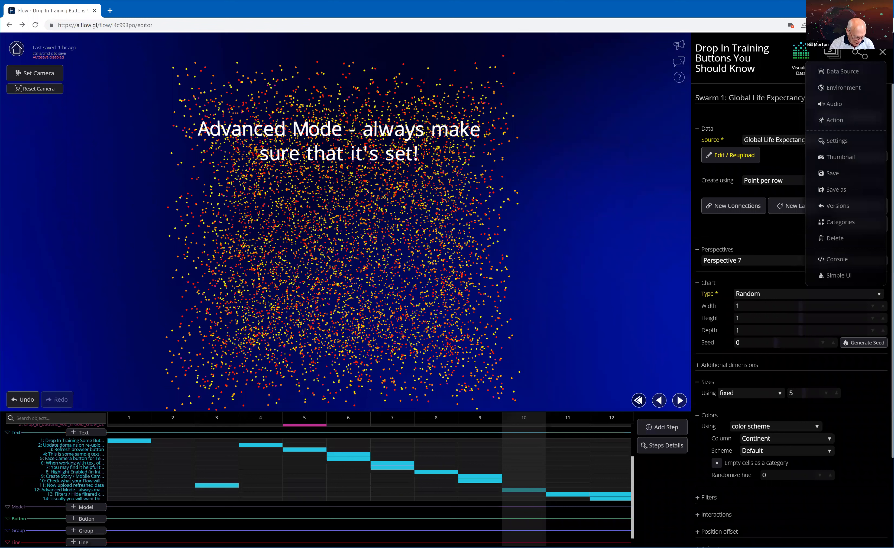
{"action": "scroll", "coordinate": [90, 504], "scroll_direction": "down", "scroll_amount": 1}
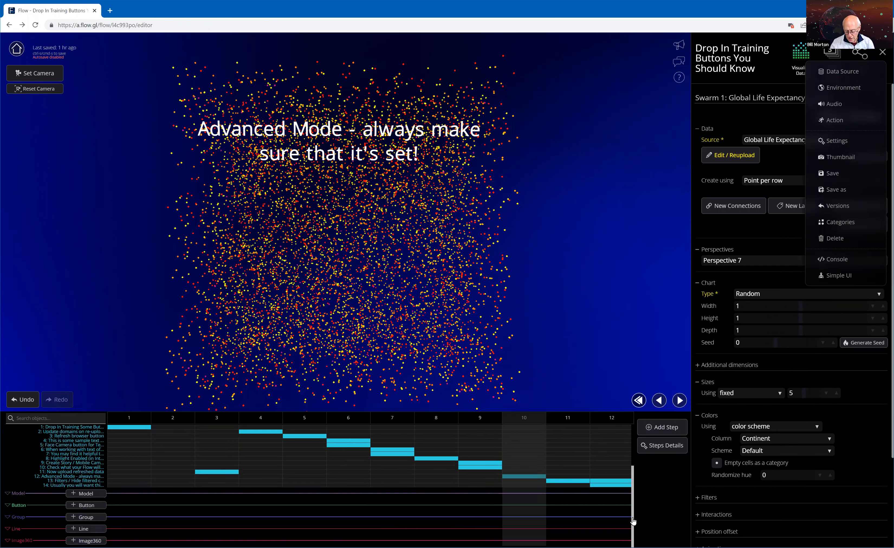
{"action": "scroll", "coordinate": [632, 521], "scroll_direction": "up", "scroll_amount": 4}
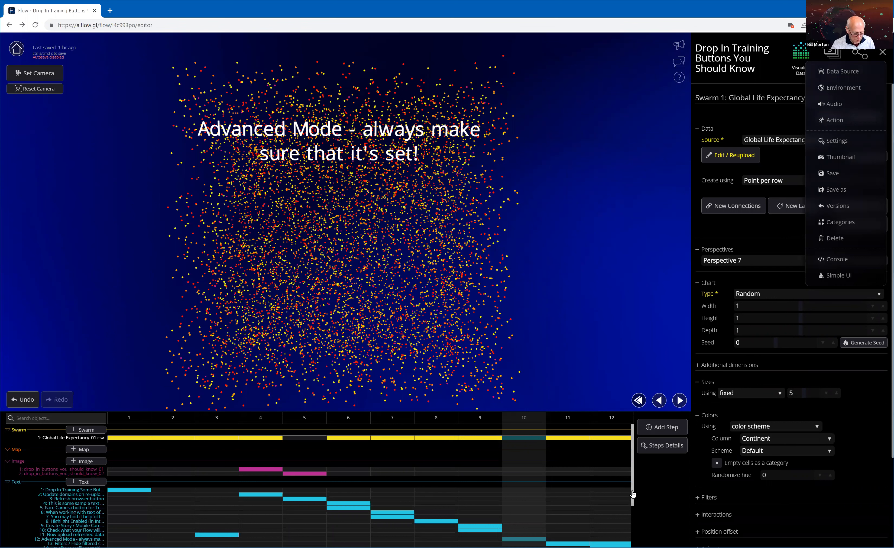
{"action": "scroll", "coordinate": [632, 494], "scroll_direction": "down", "scroll_amount": 2}
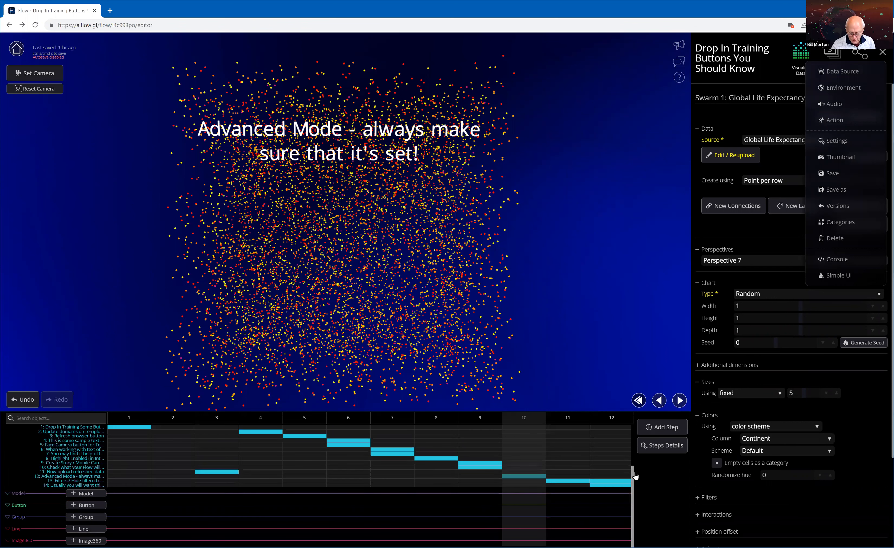
{"action": "left_click_drag", "start_coordinate": [633, 478], "coordinate": [637, 411]}
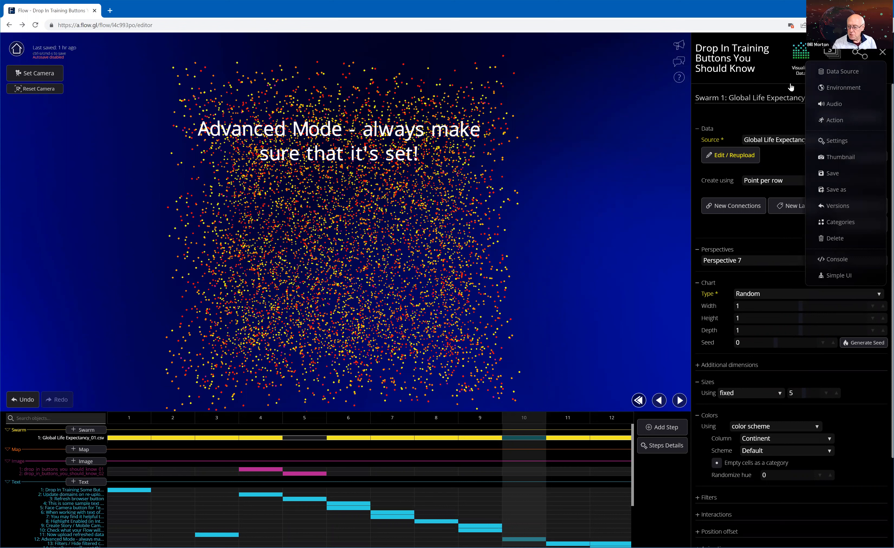
Step: At story step 11, expand the Global Life Expectancy_01.csv swarm's Filters section and turn on Hide filtered categories
{"action": "left_click", "coordinate": [680, 400]}
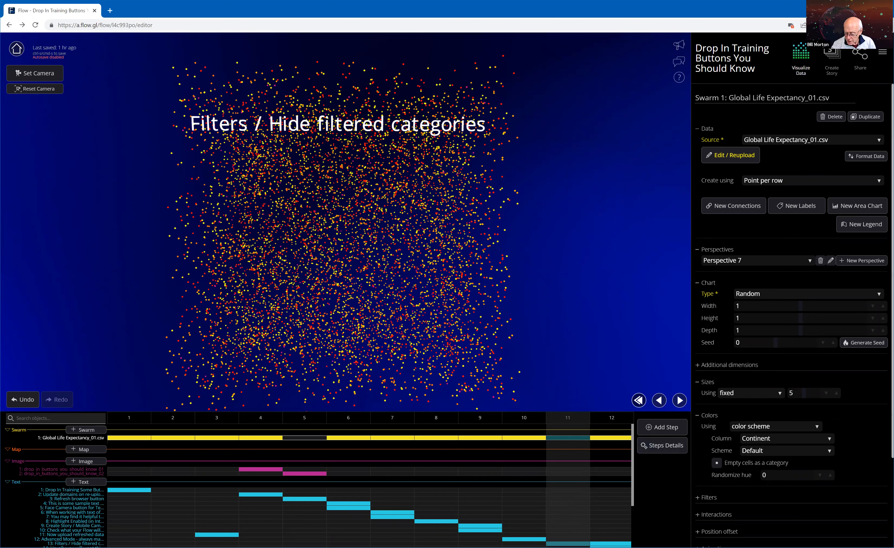
{"action": "scroll", "coordinate": [722, 391], "scroll_direction": "down", "scroll_amount": 3}
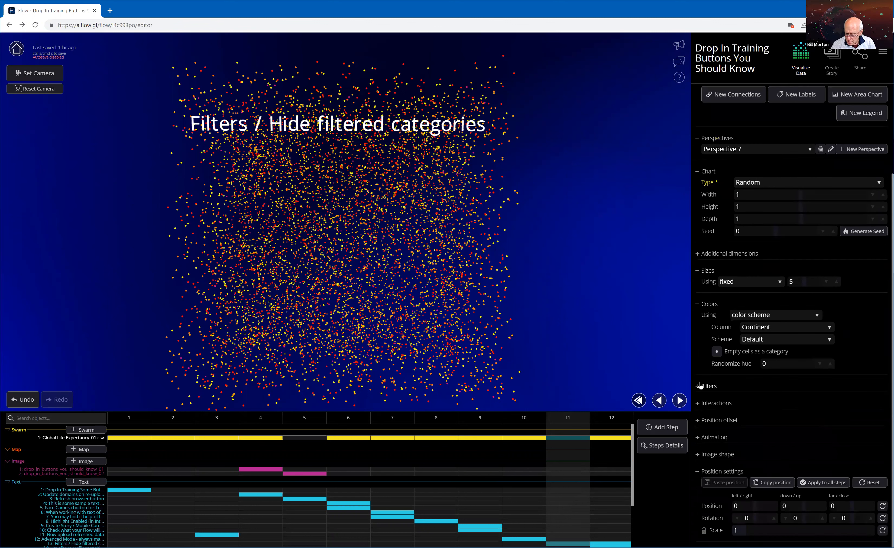
{"action": "left_click", "coordinate": [708, 393]}
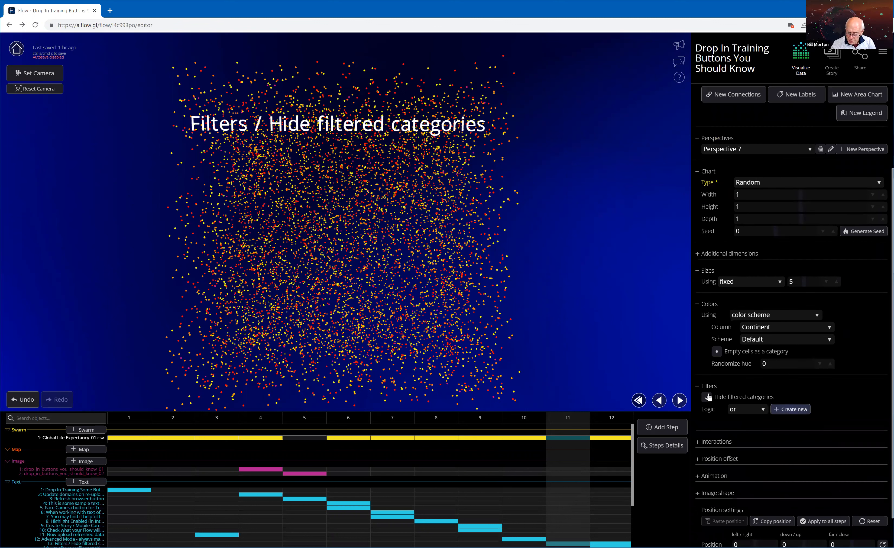
{"action": "left_click", "coordinate": [707, 398]}
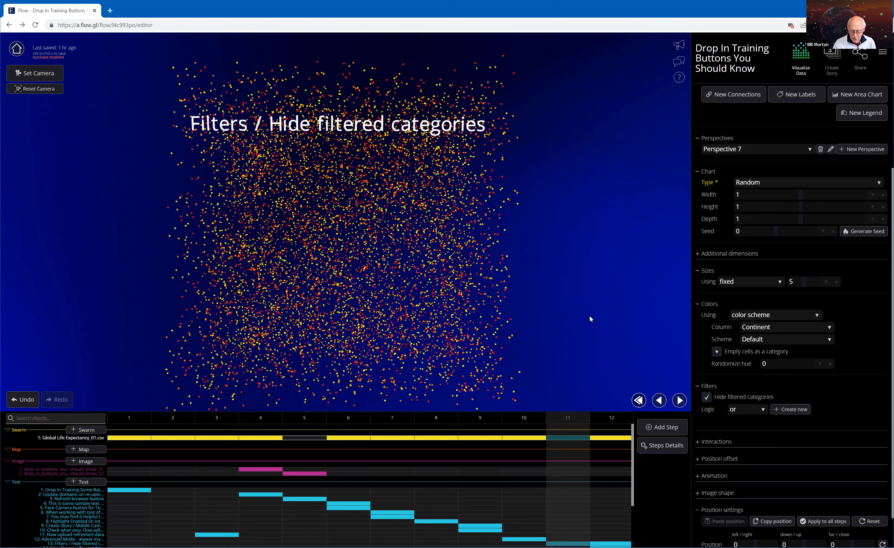
Step: Advance the story to step 12 and review the swarm's Continent filters for africa and asia
{"action": "left_click", "coordinate": [681, 401]}
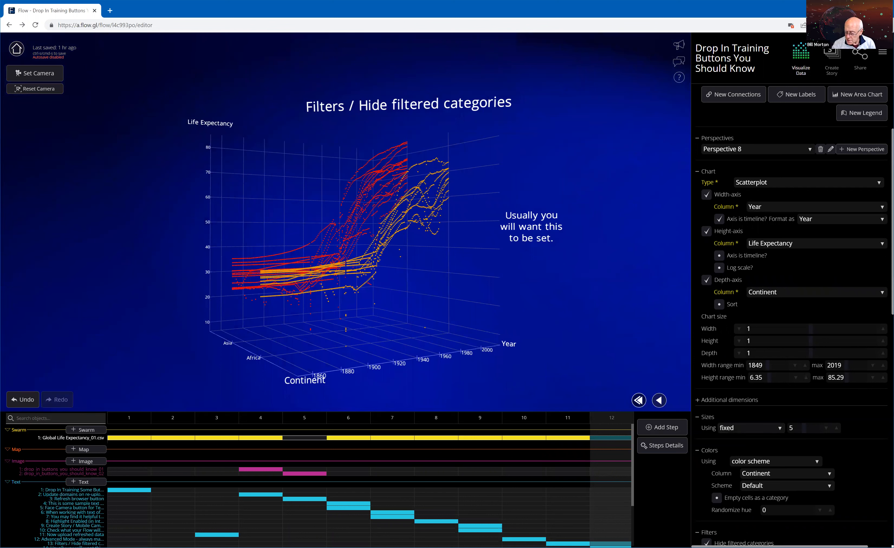
{"action": "scroll", "coordinate": [795, 315], "scroll_direction": "down", "scroll_amount": 1}
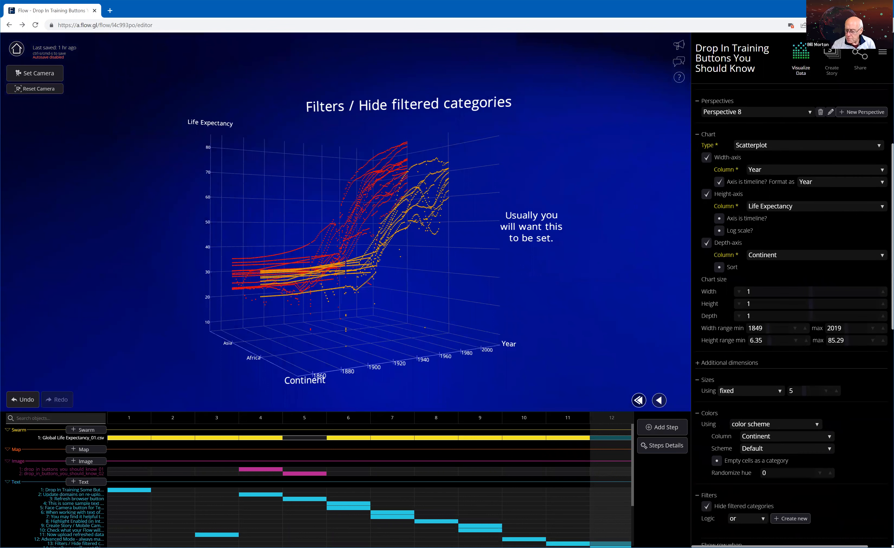
{"action": "scroll", "coordinate": [779, 253], "scroll_direction": "down", "scroll_amount": 5}
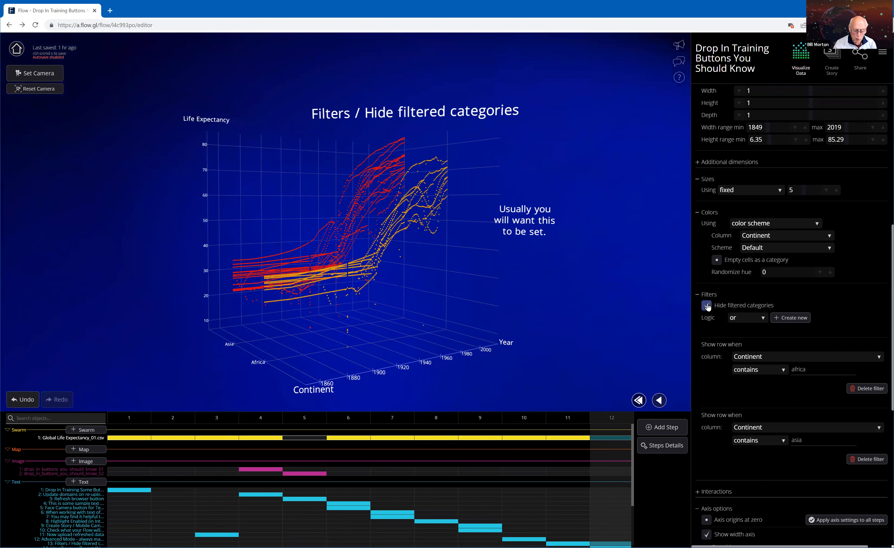
Step: Turn Hide filtered categories off to compare the Continent axis from another angle, and turn it back on
{"action": "left_click", "coordinate": [706, 305]}
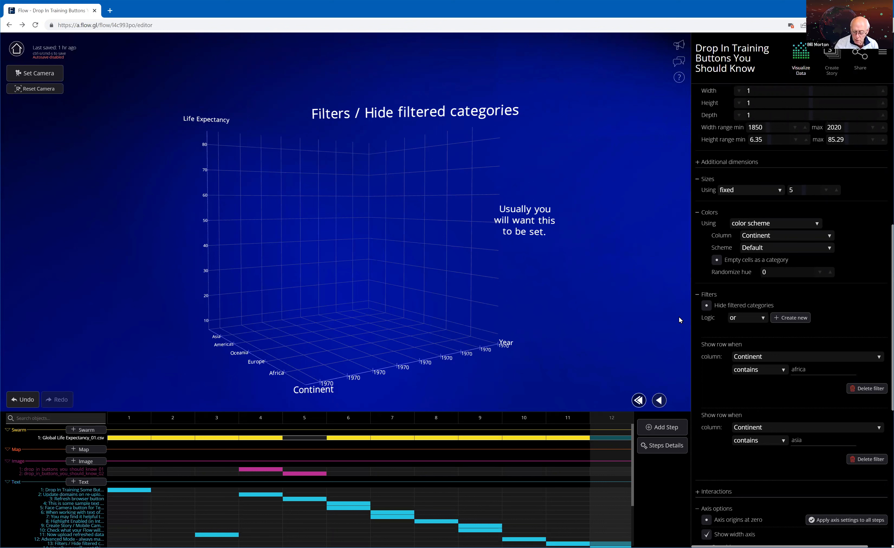
{"action": "left_click", "coordinate": [711, 308]}
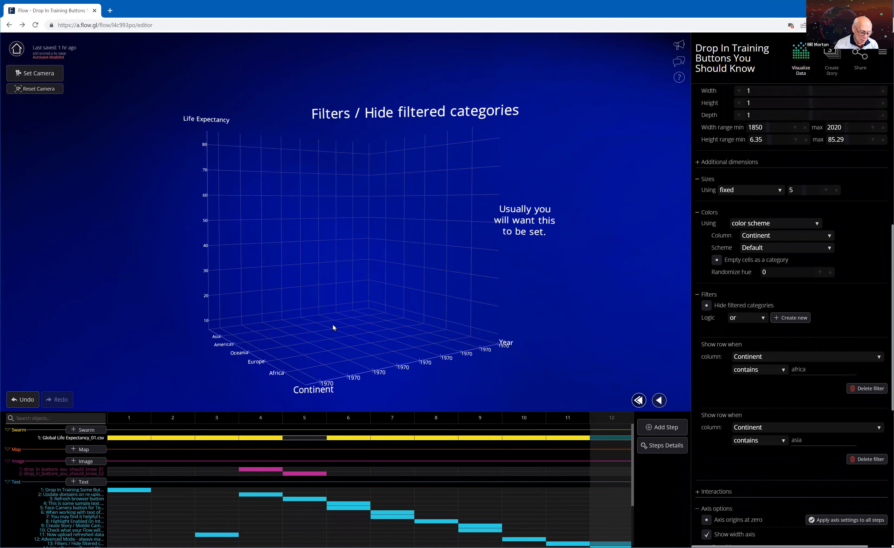
{"action": "left_click", "coordinate": [707, 306]}
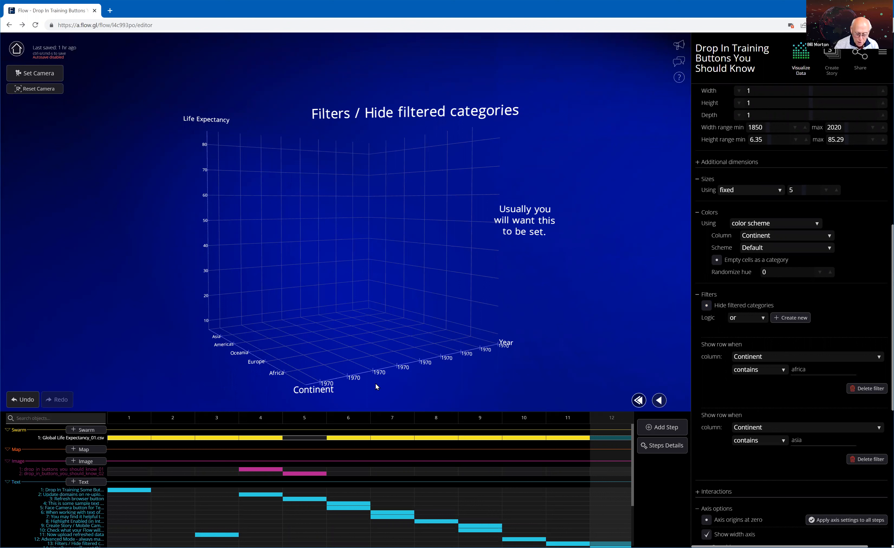
{"action": "left_click_drag", "start_coordinate": [542, 378], "coordinate": [306, 378]}
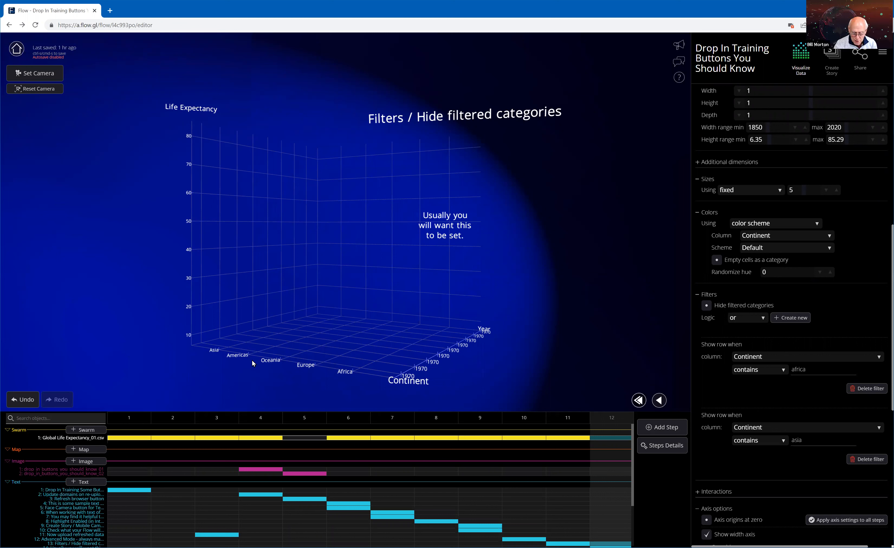
{"action": "left_click", "coordinate": [707, 306]}
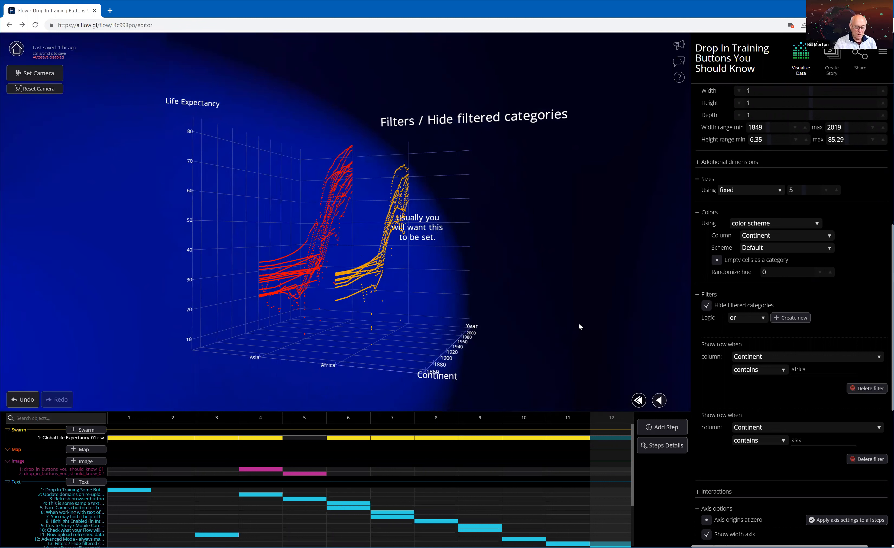
{"action": "left_click_drag", "start_coordinate": [579, 324], "coordinate": [545, 312]}
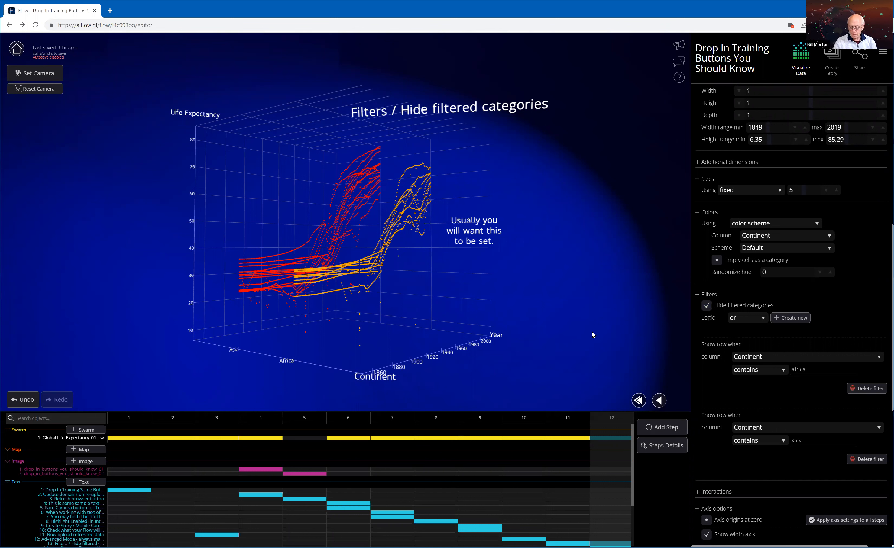
{"action": "left_click_drag", "start_coordinate": [592, 331], "coordinate": [572, 335]}
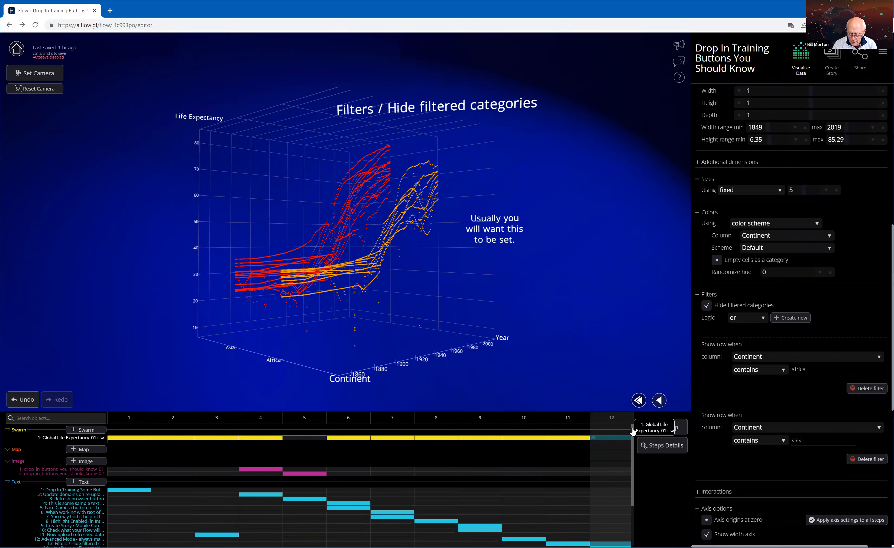
Step: Review the timeline objects by selecting the swarm at story step 2, the first image at step 4, and the swarm at step 1
{"action": "scroll", "coordinate": [634, 442], "scroll_direction": "down", "scroll_amount": 1}
{"action": "scroll", "coordinate": [367, 452], "scroll_direction": "up", "scroll_amount": 1}
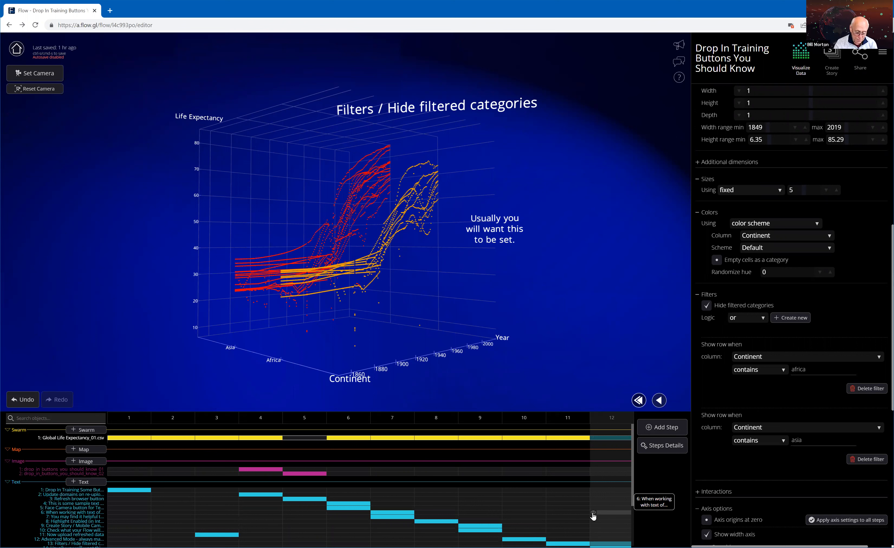
{"action": "left_click", "coordinate": [171, 442]}
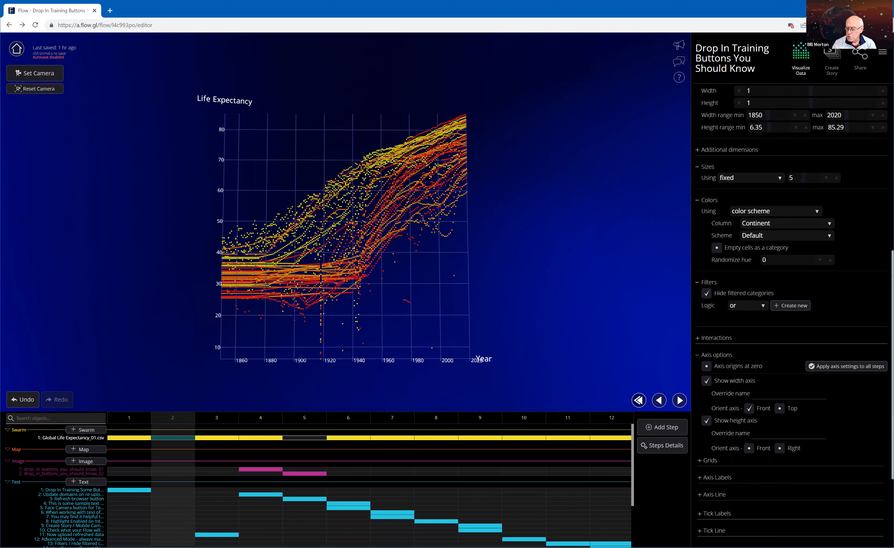
{"action": "left_click_drag", "start_coordinate": [893, 313], "coordinate": [893, 167]}
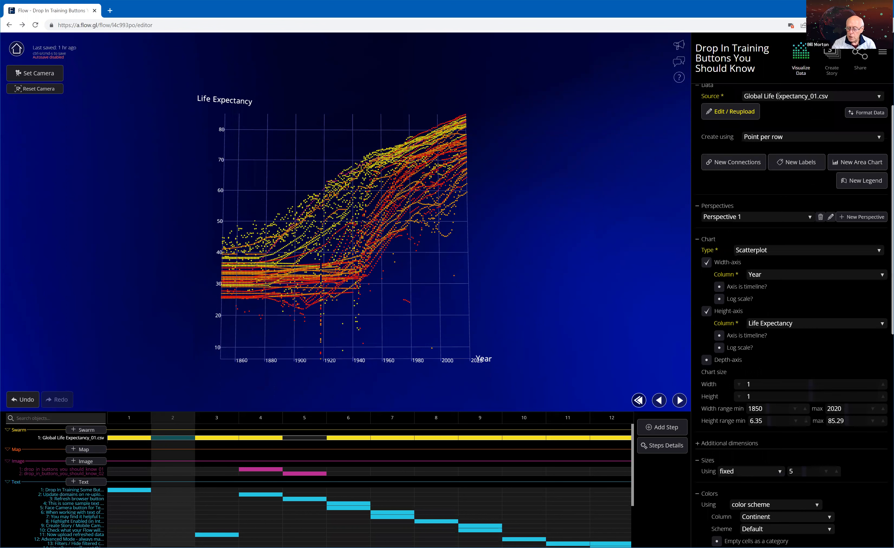
{"action": "scroll", "coordinate": [778, 96], "scroll_direction": "up", "scroll_amount": 1}
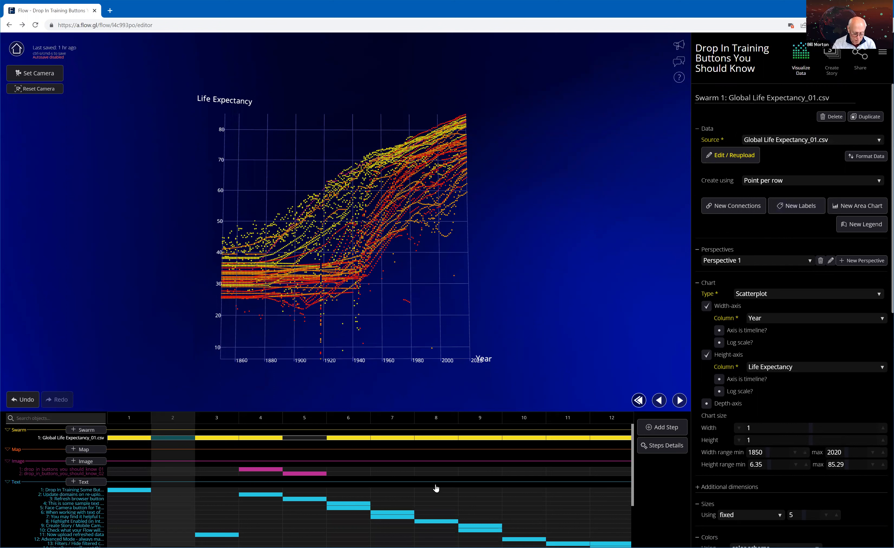
{"action": "left_click", "coordinate": [266, 473]}
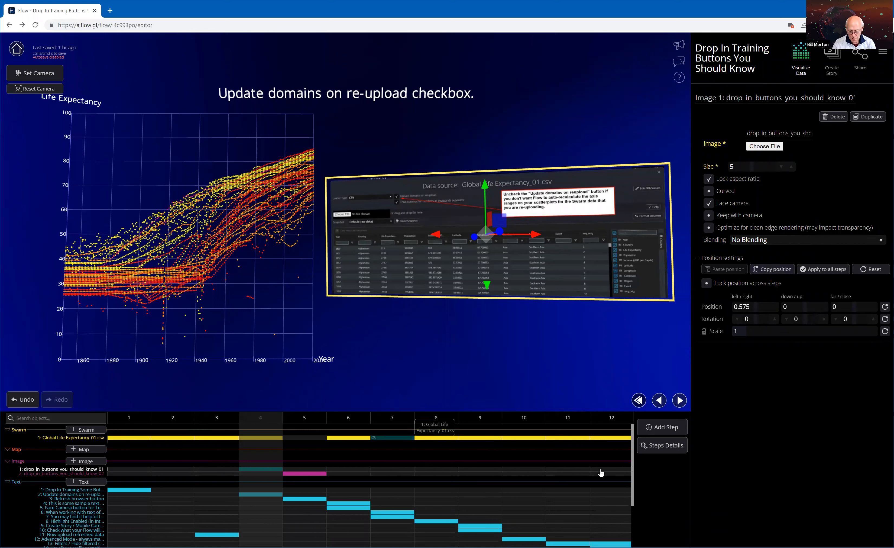
{"action": "left_click", "coordinate": [130, 437]}
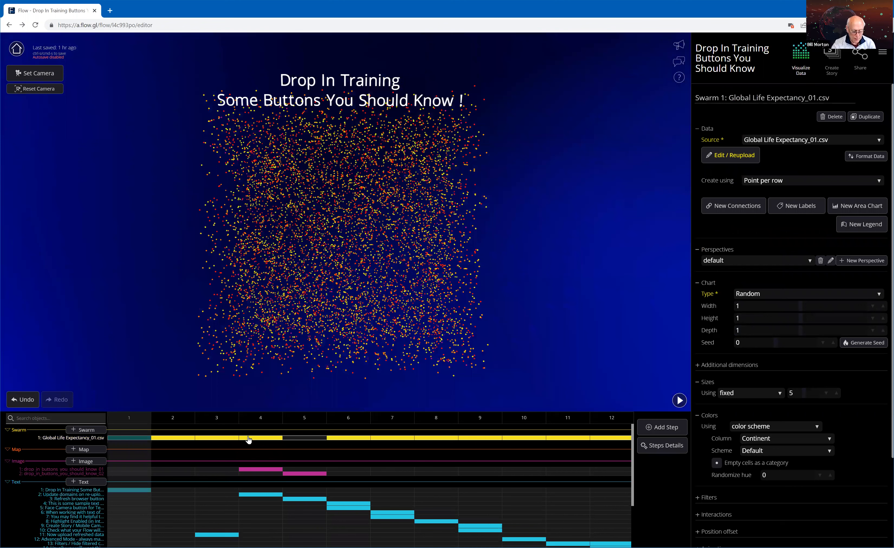
Step: At story step 2, enable the swarm scatterplot's depth axis and open its column choices
{"action": "left_click", "coordinate": [680, 400]}
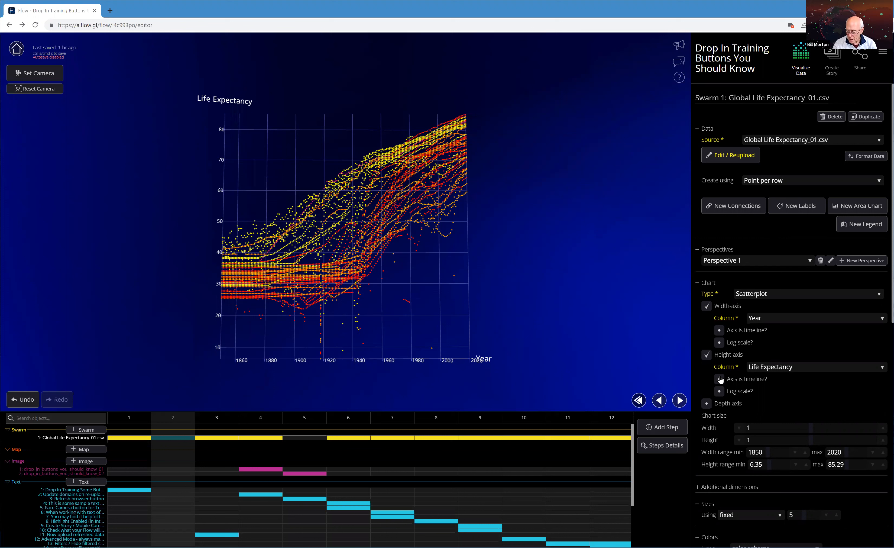
{"action": "left_click", "coordinate": [707, 404]}
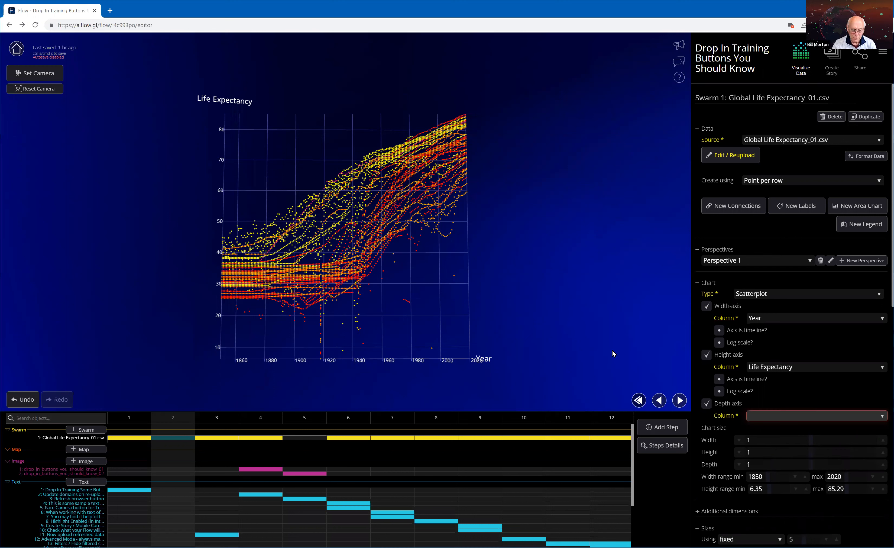
{"action": "left_click", "coordinate": [767, 418]}
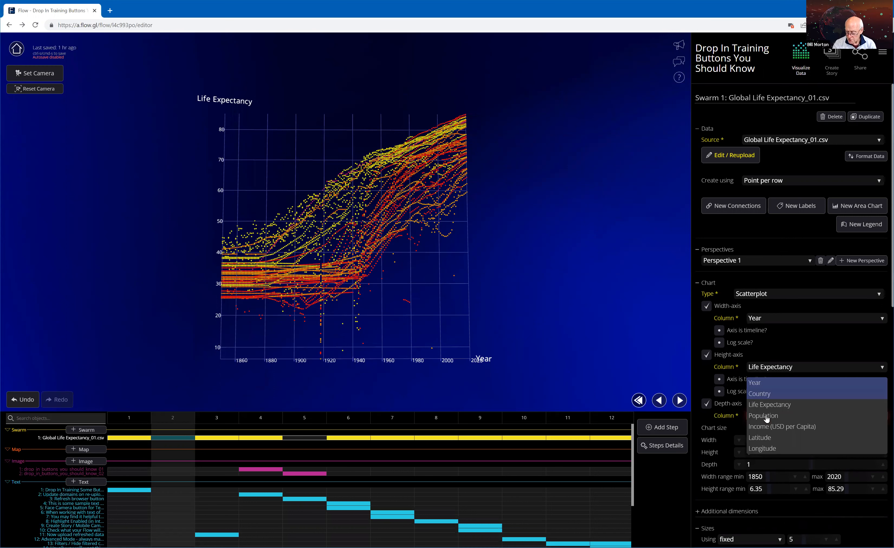